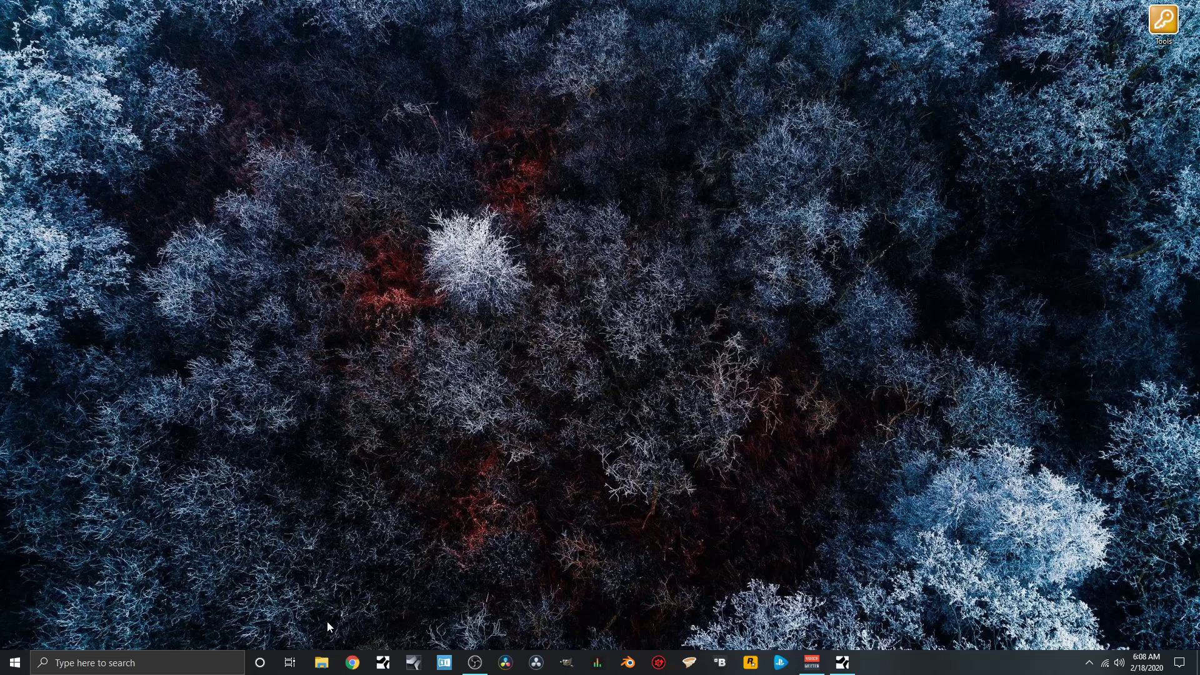
Open Chrome, search for "random number generator quantum" and open the ANU Quantum Random Number Server site.
click(353, 664)
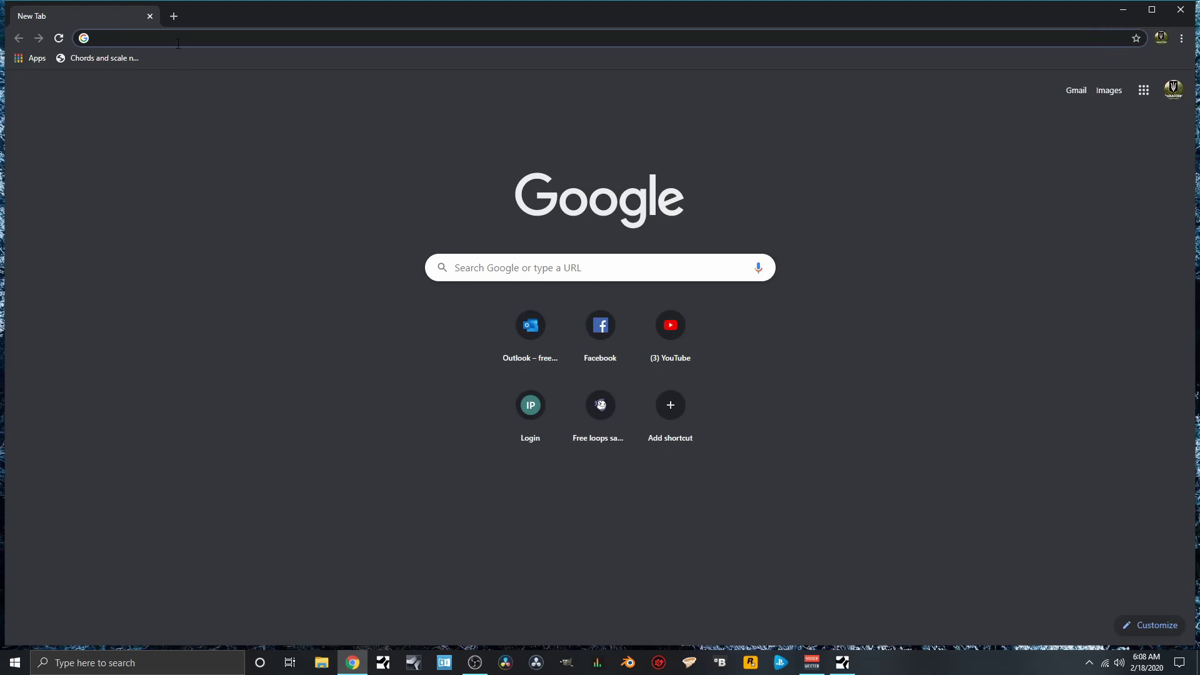
text(ran)
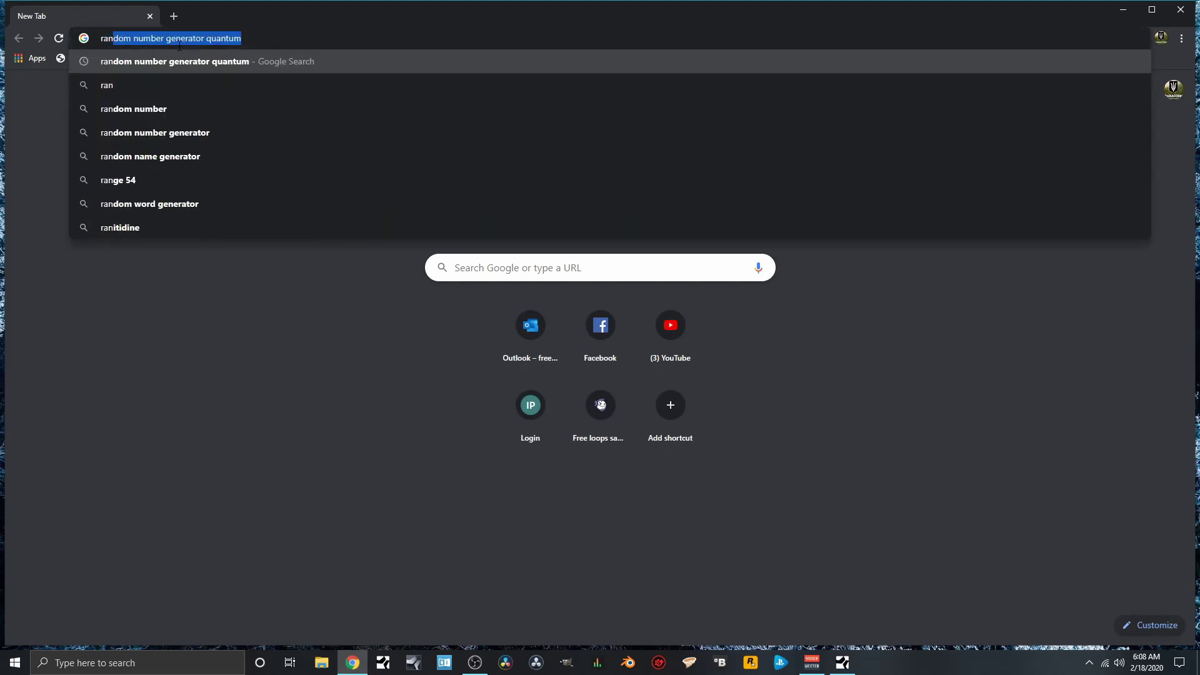
key(Return)
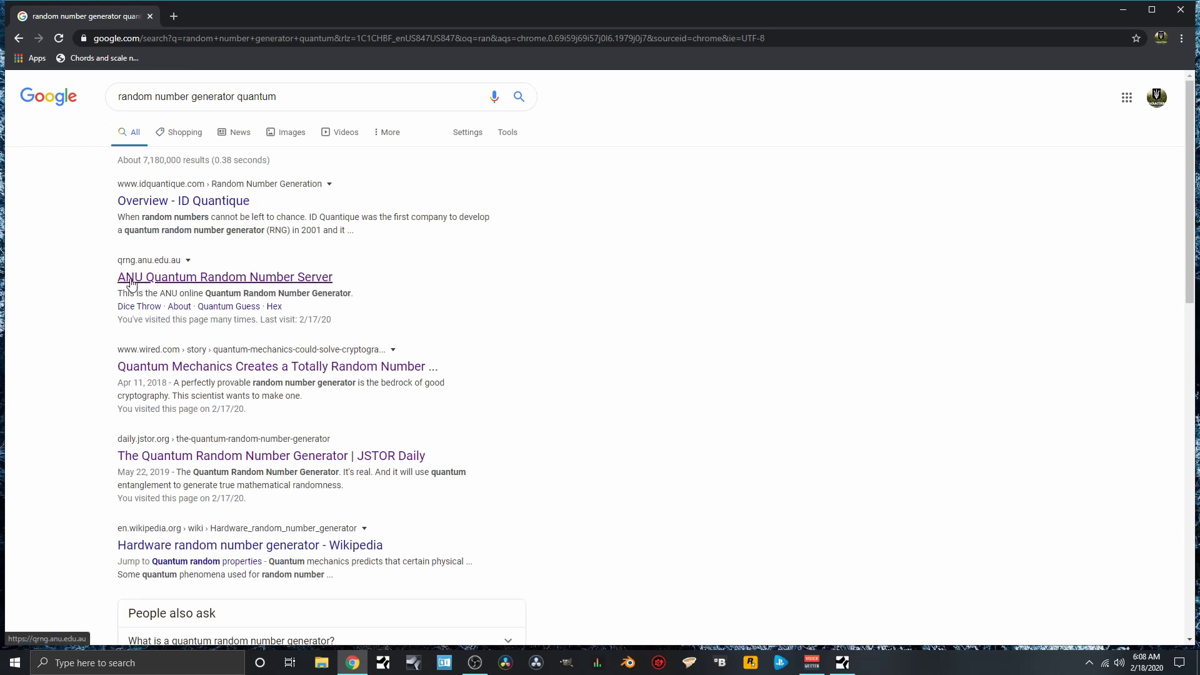
click(284, 283)
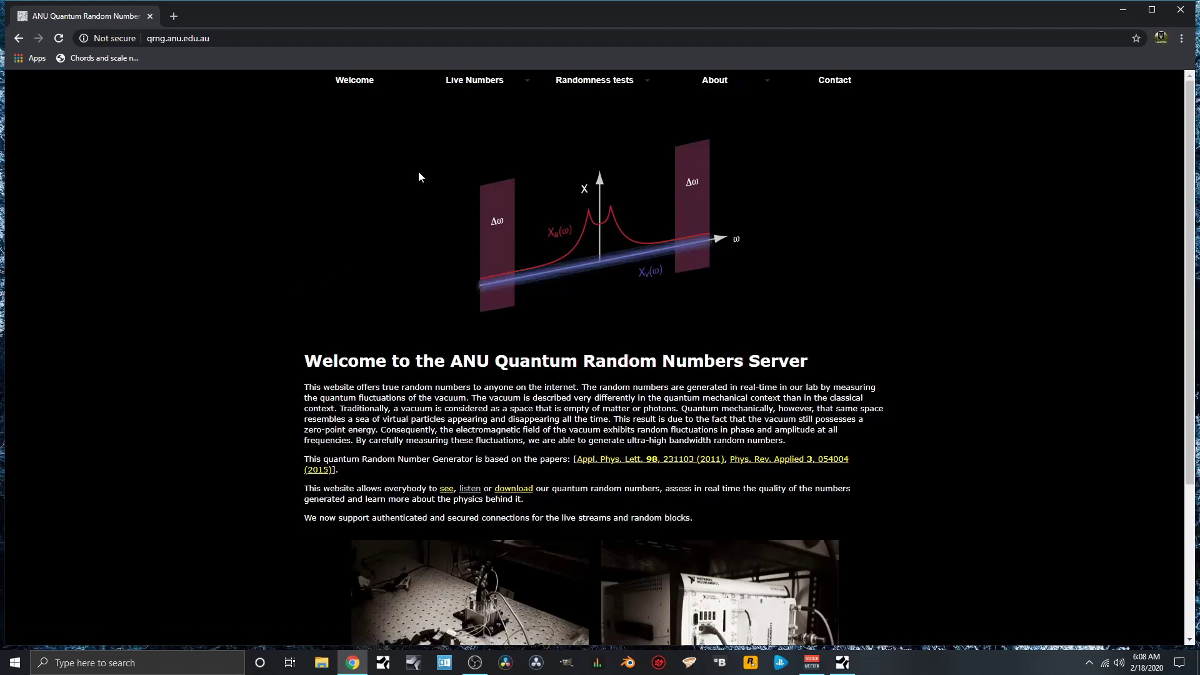
Open the live block of random numbers in binary format on the ANU site.
mouse_move(496, 82)
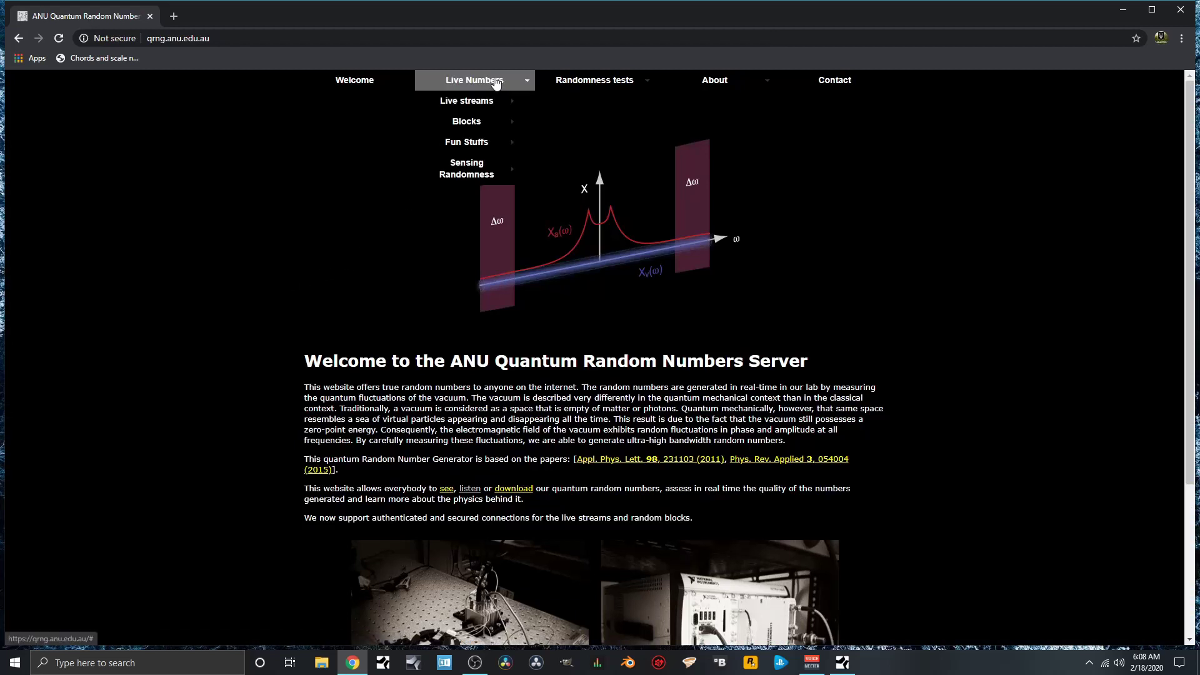
mouse_move(488, 105)
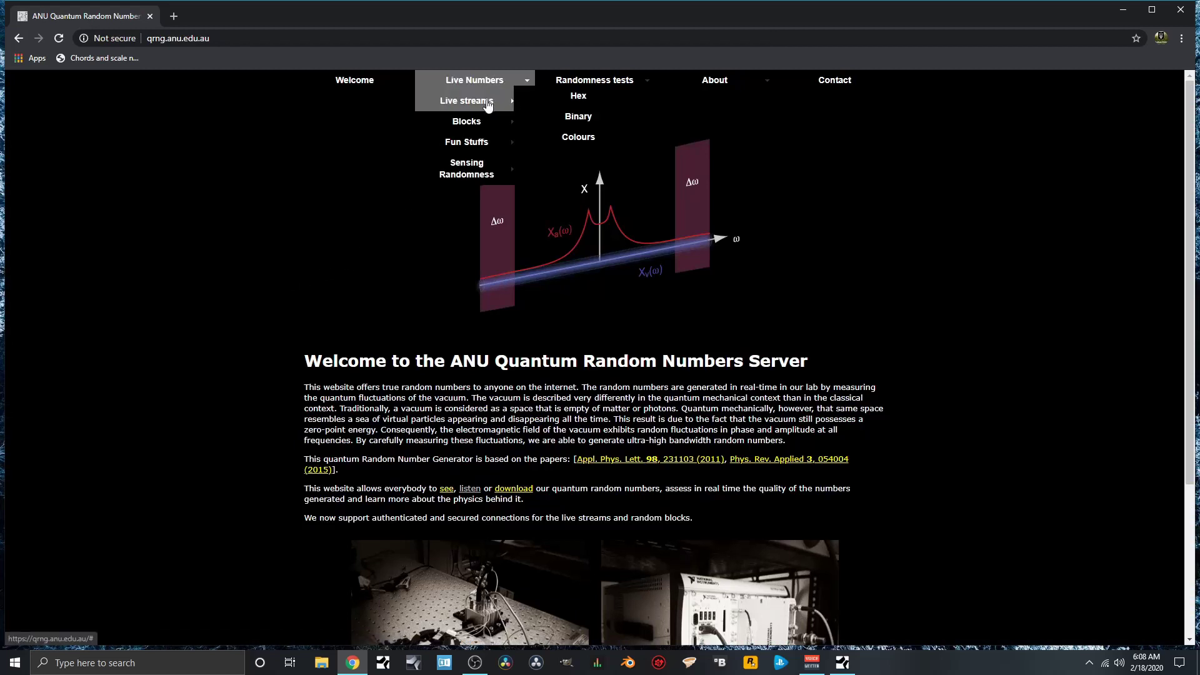
mouse_move(486, 126)
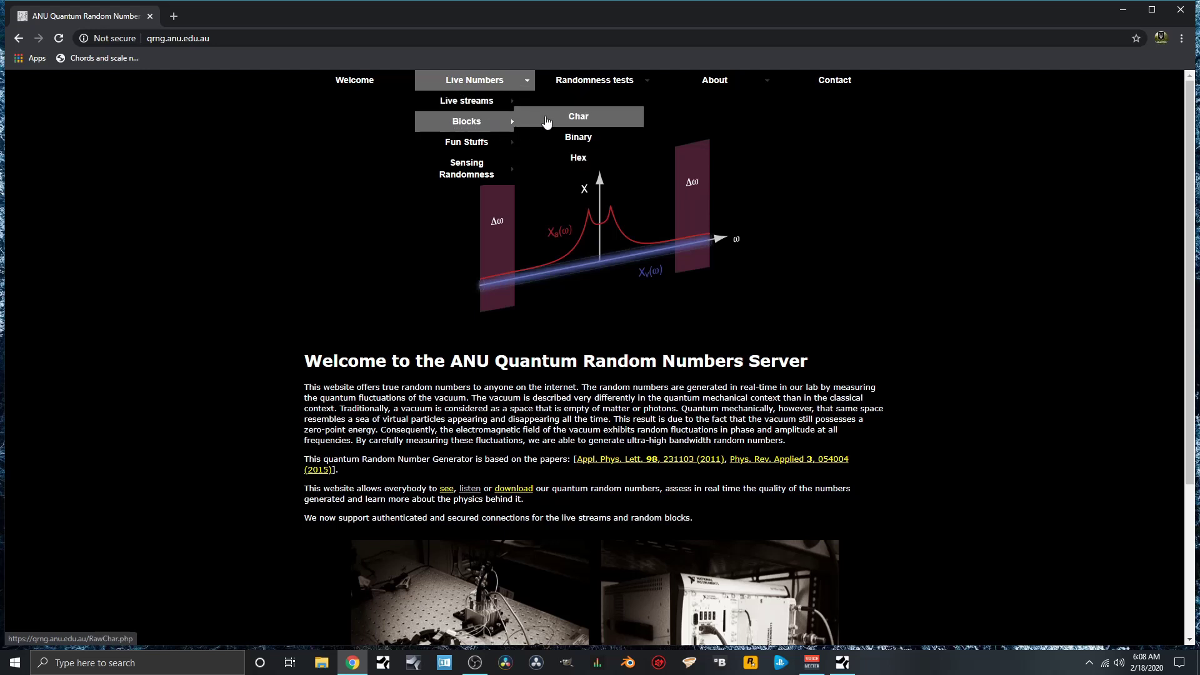
click(560, 140)
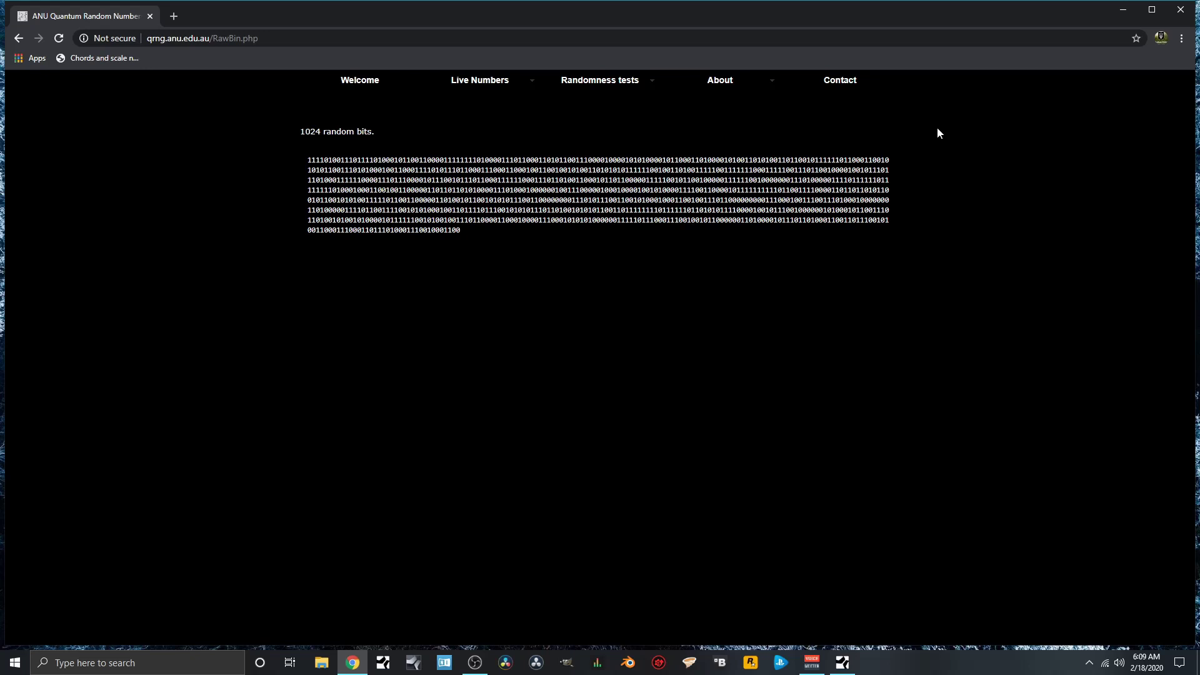
Switch to Studio One, open the Kontakt part starting at bar 662 in the note editor, and turn off monitoring on its track.
click(1123, 9)
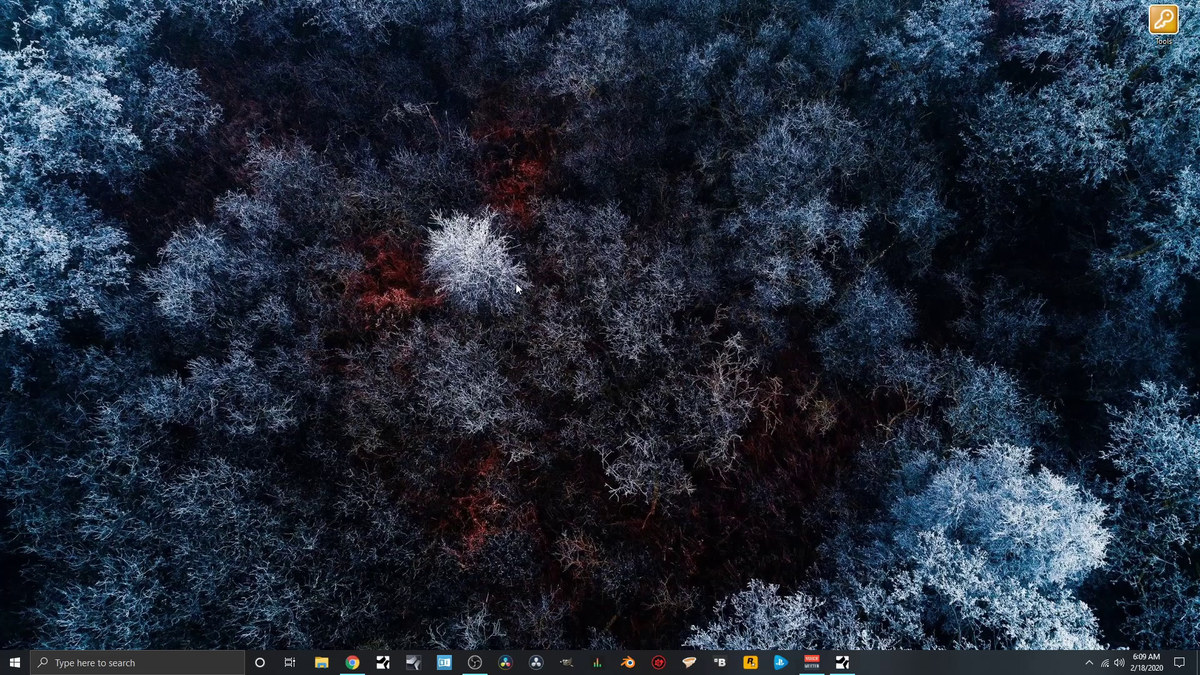
click(845, 664)
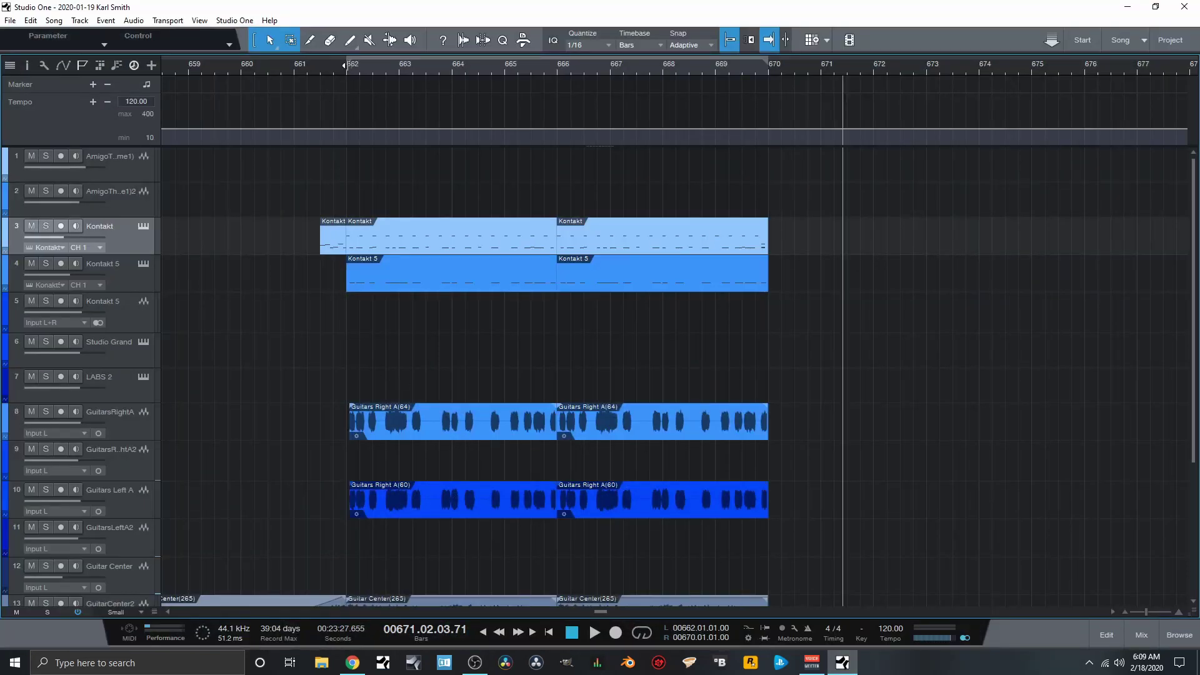
scroll(347, 238, up, 10)
double_click(407, 245)
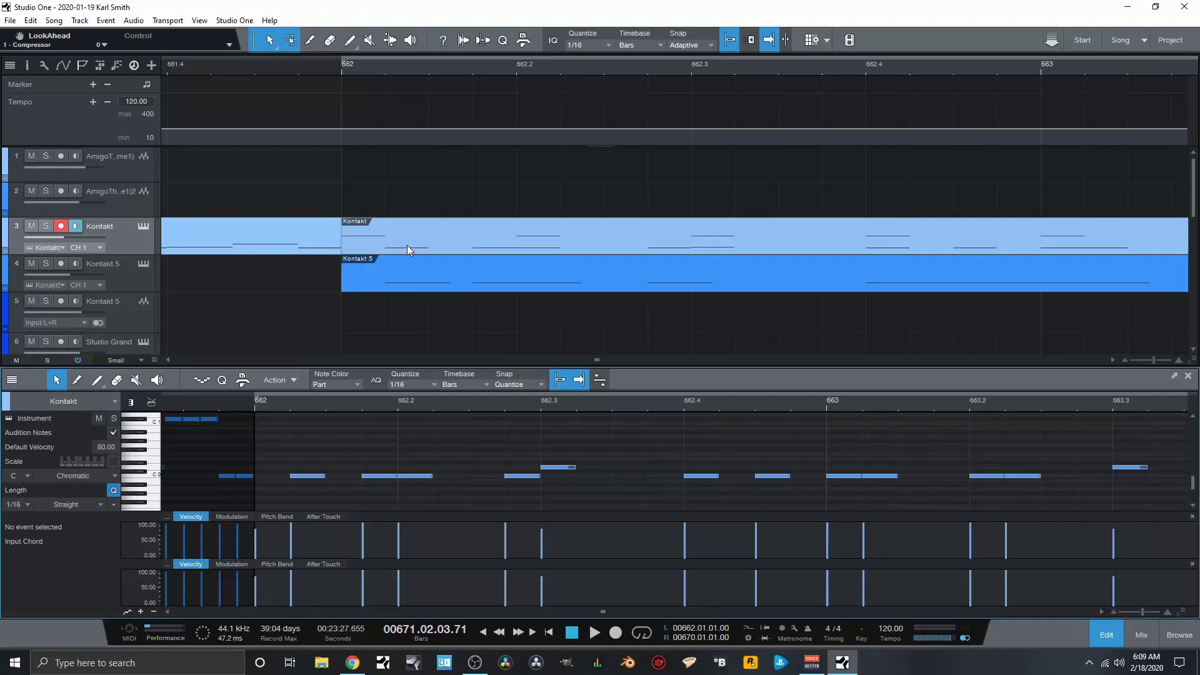
click(78, 234)
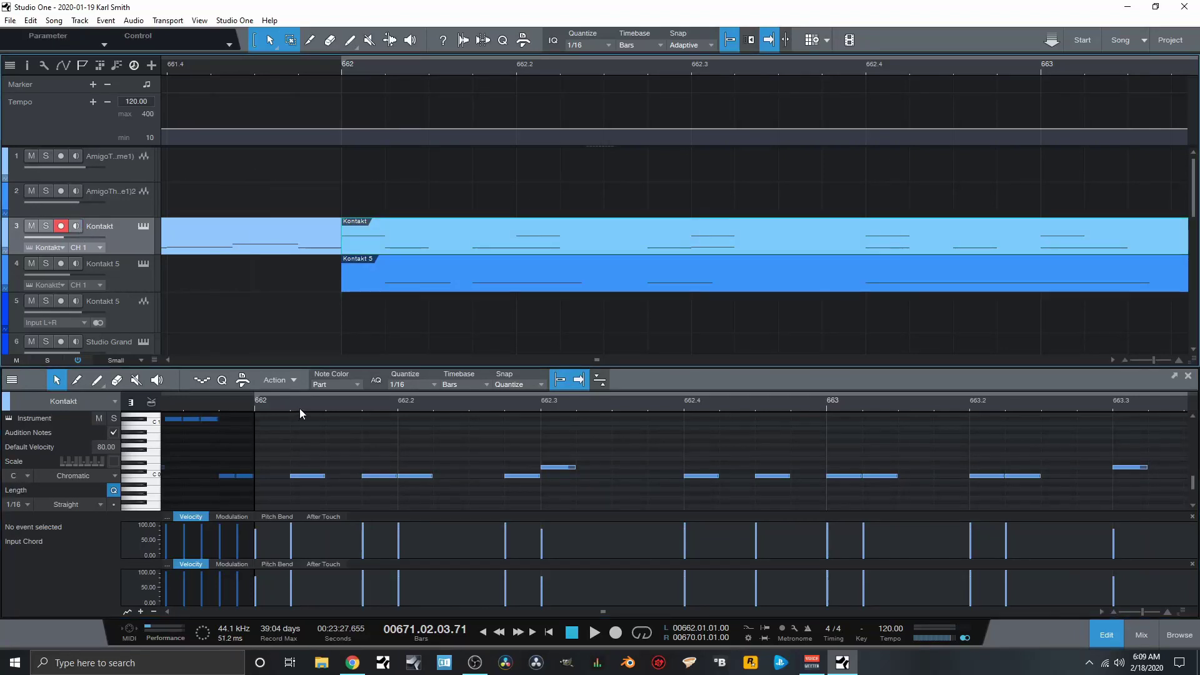
Examine the C 0 note pattern in the Kontakt part from bar 662, audition individual notes, and close the note editor.
scroll(299, 407, down, 5)
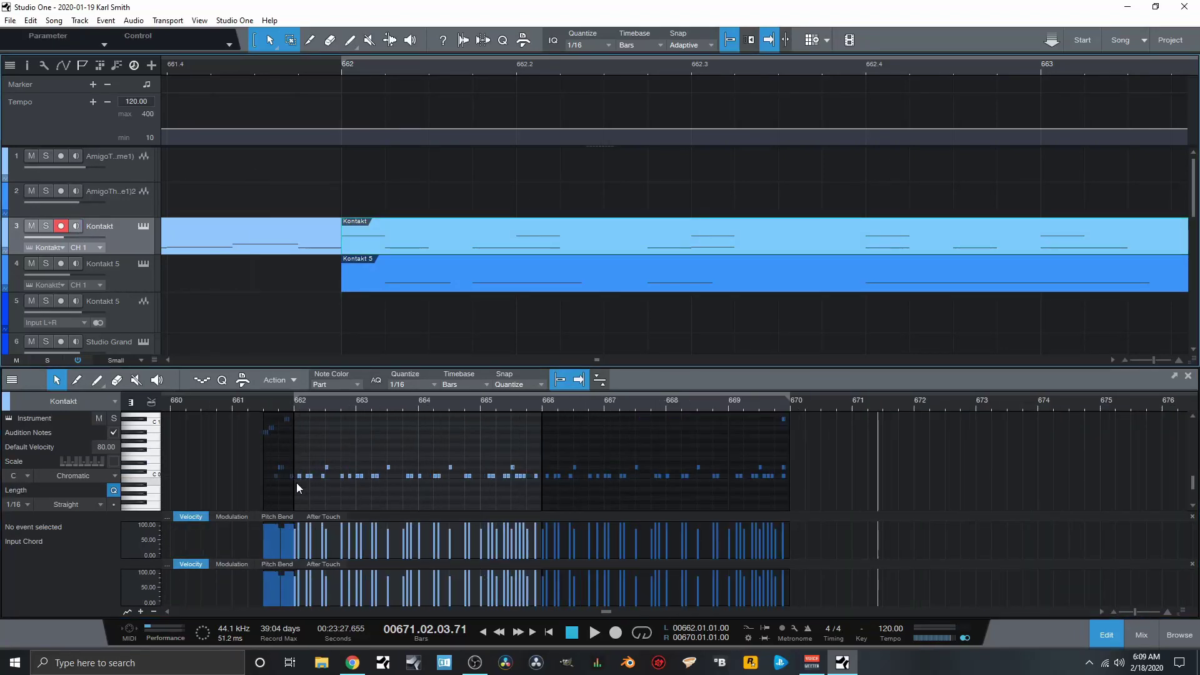
drag(296, 484, 753, 473)
click(294, 442)
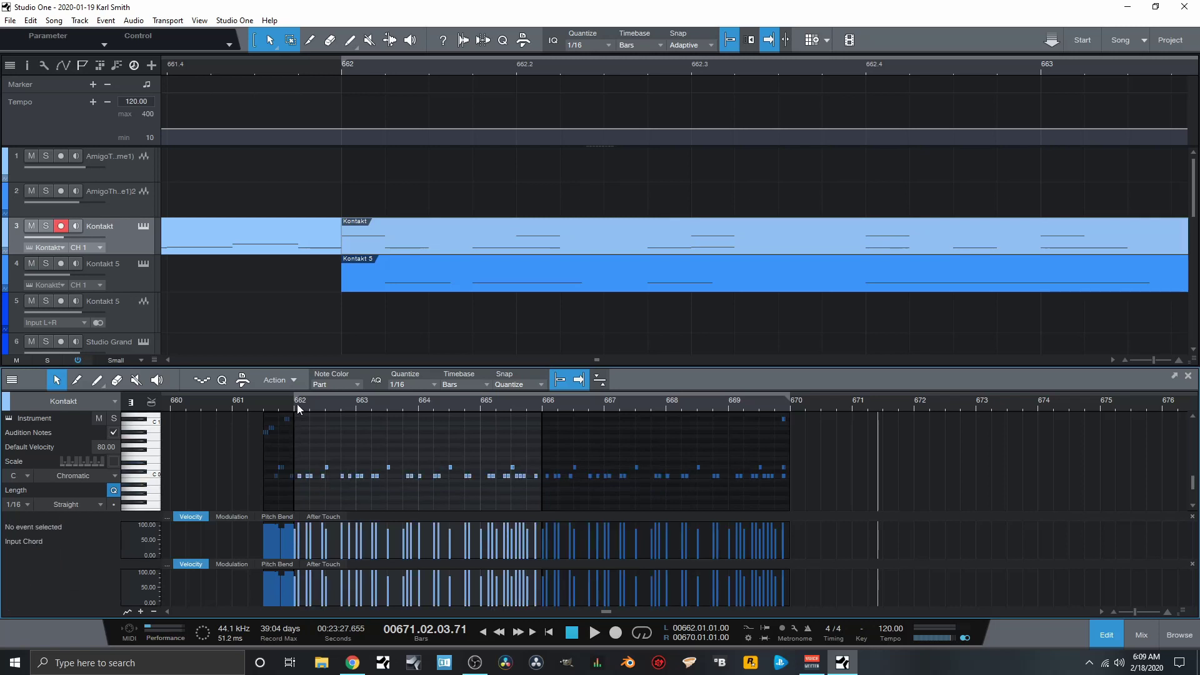
scroll(298, 403, up, 7)
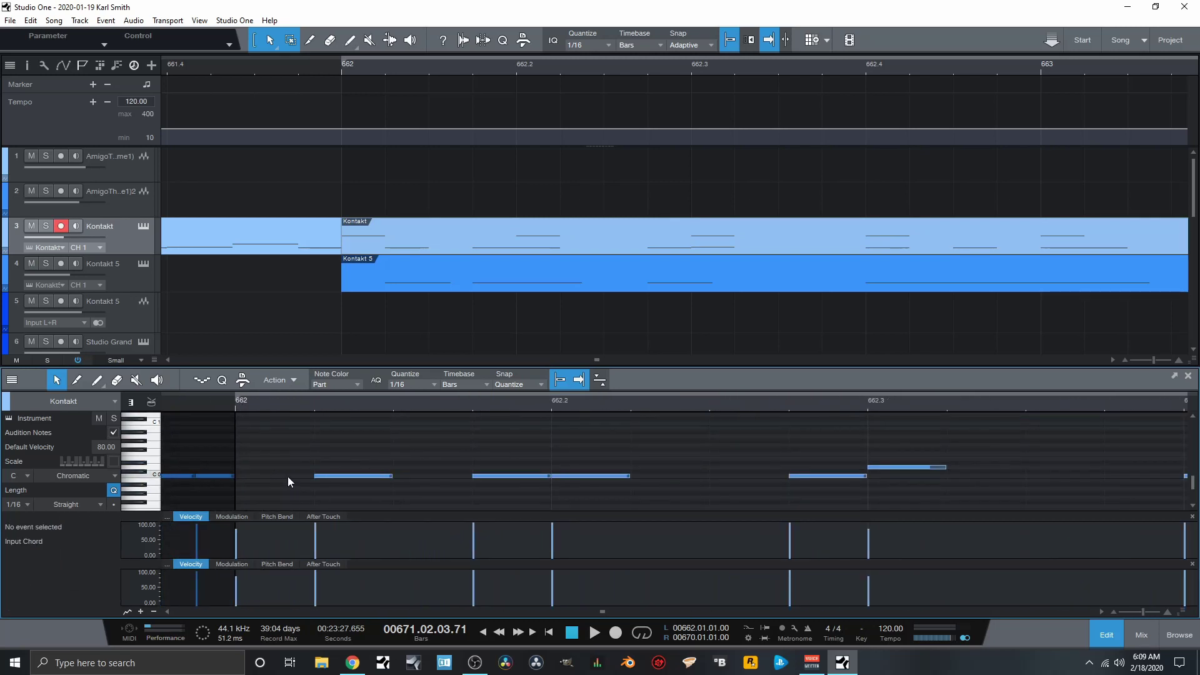
click(337, 476)
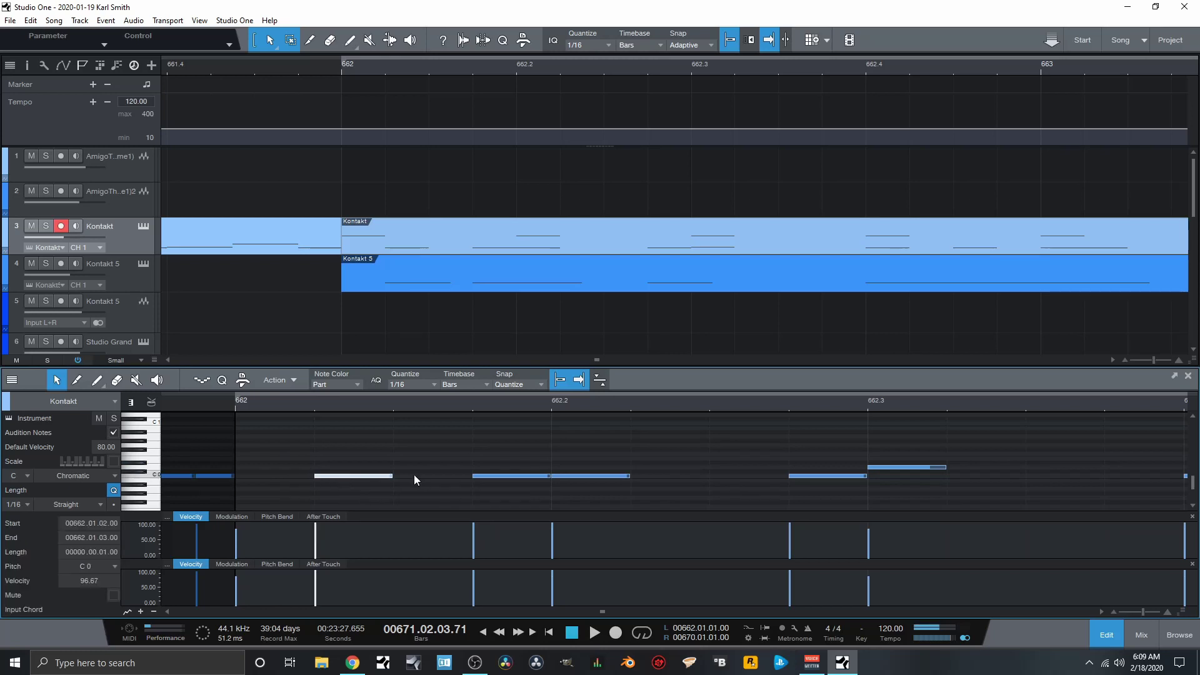
click(507, 487)
click(591, 476)
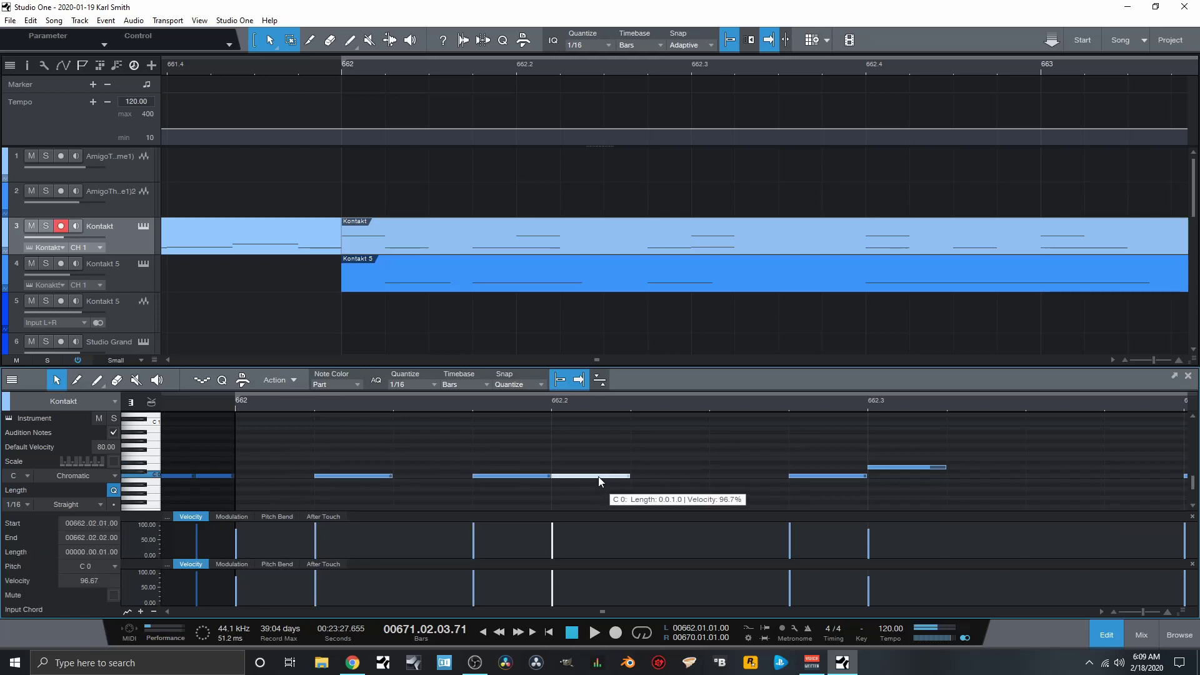
scroll(702, 404, down, 8)
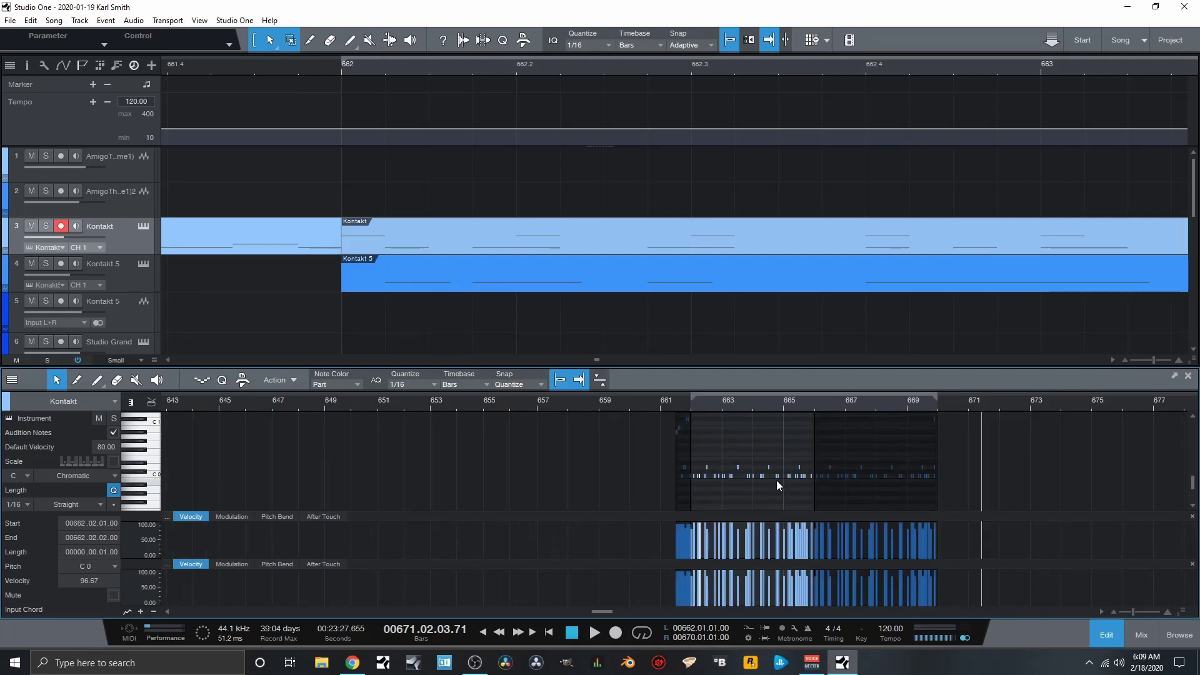
scroll(572, 64, down, 8)
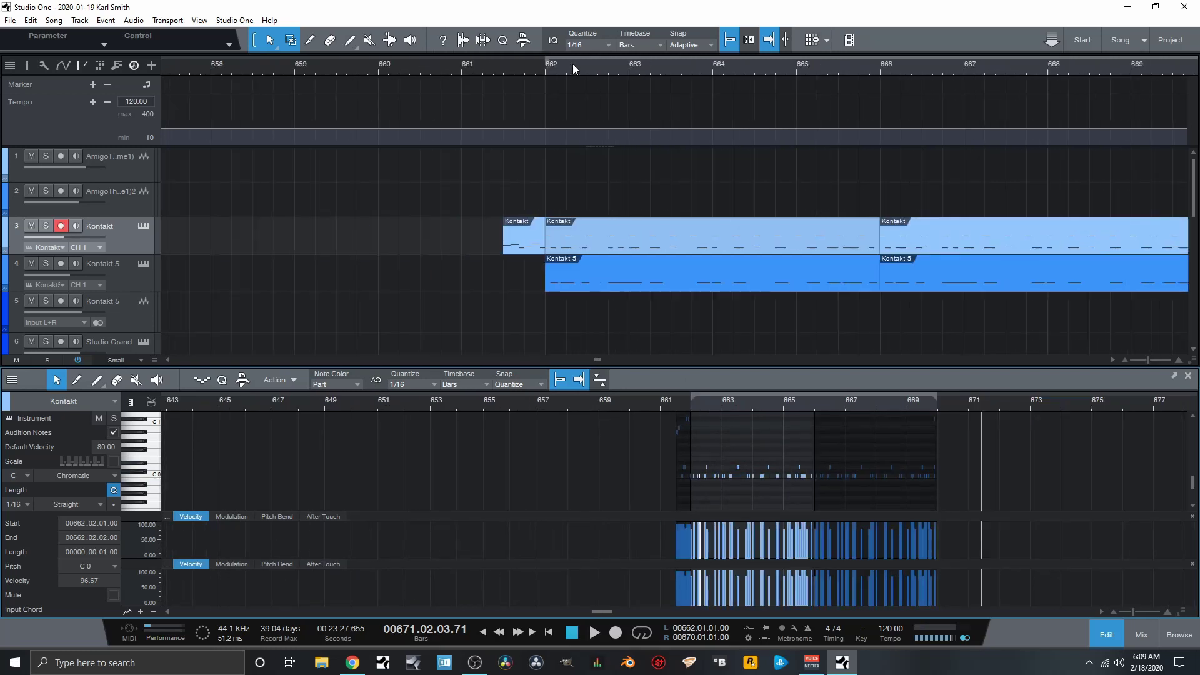
click(1110, 635)
Solo the Kontakt track and play it back from bar 662 into bar 666.
scroll(689, 62, up, 6)
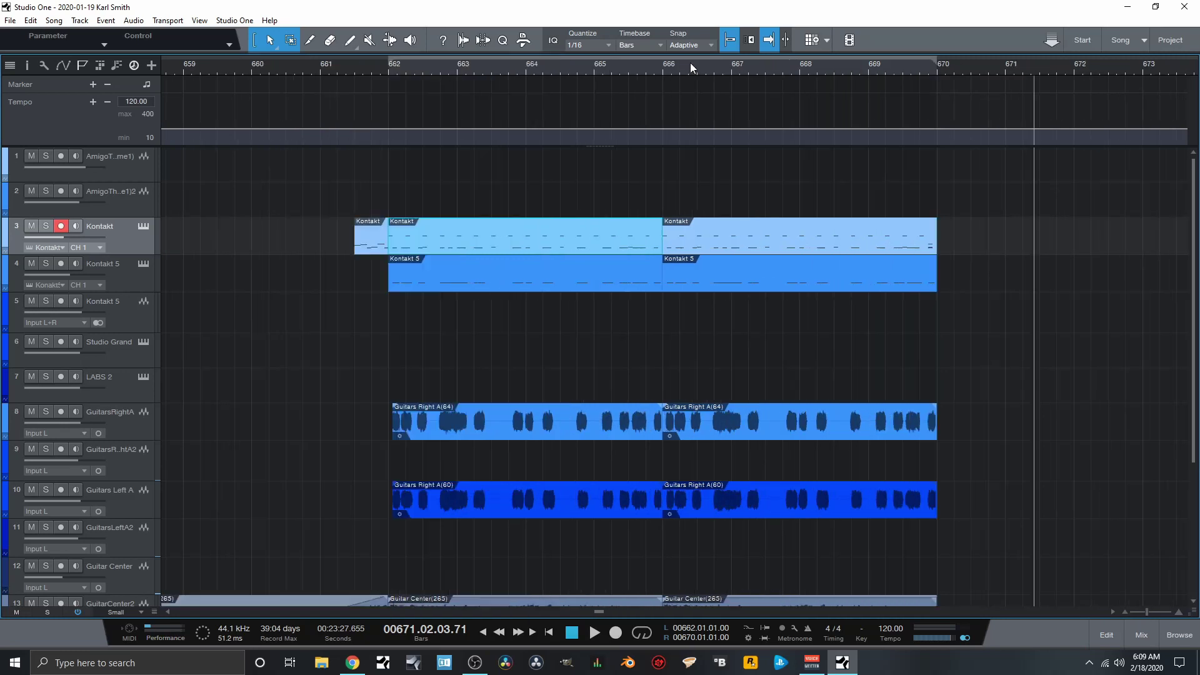
scroll(481, 61, down, 4)
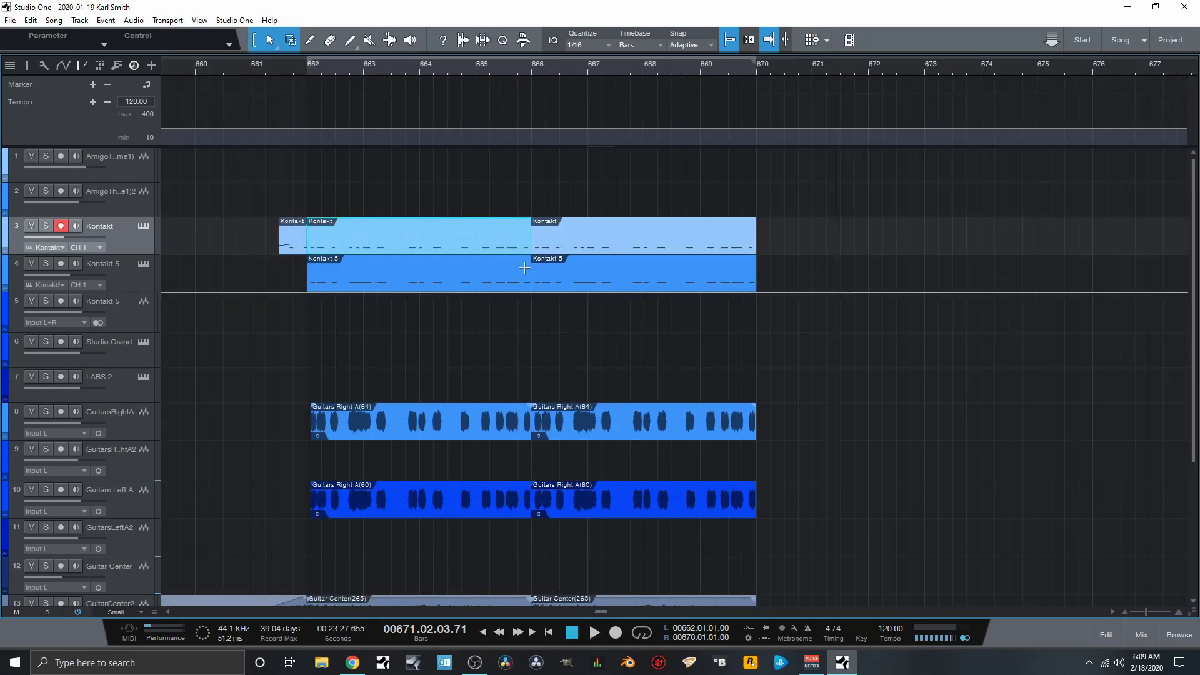
scroll(355, 358, down, 2)
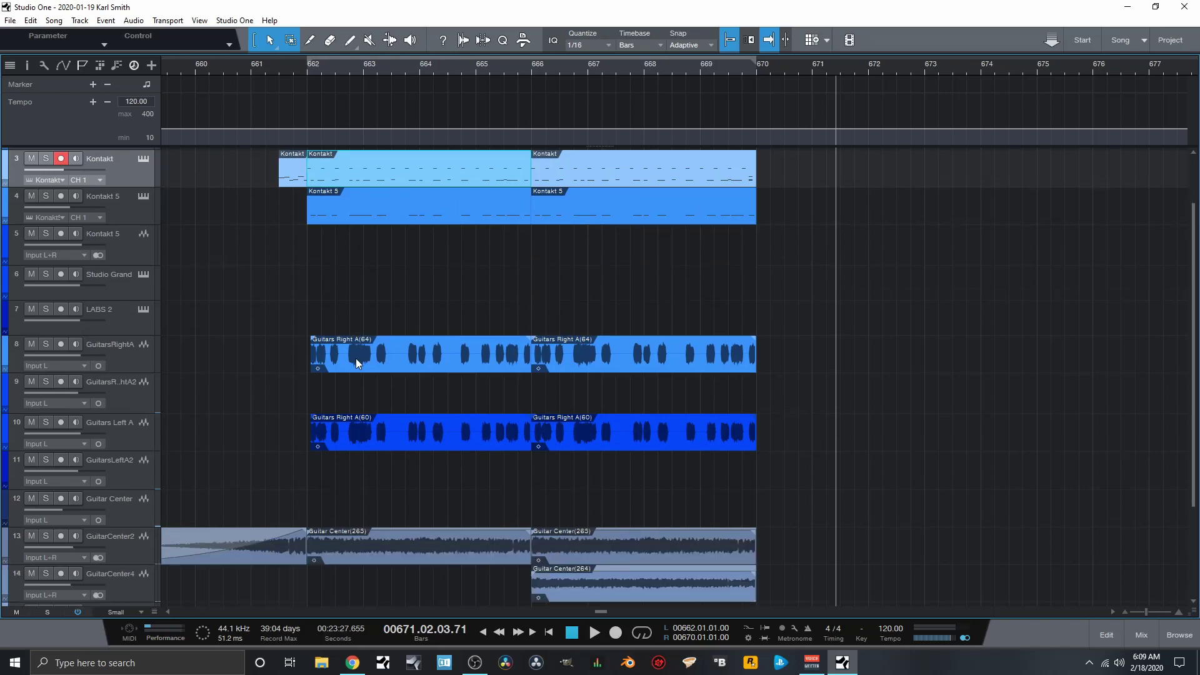
scroll(347, 363, up, 2)
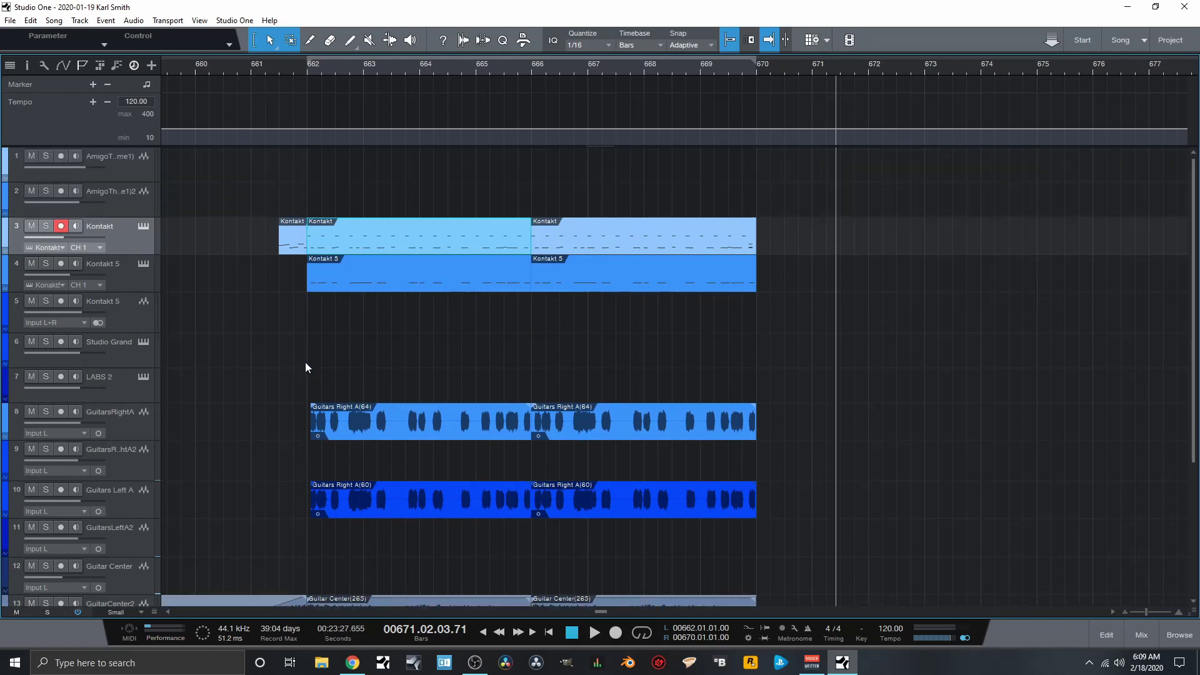
click(308, 71)
click(47, 225)
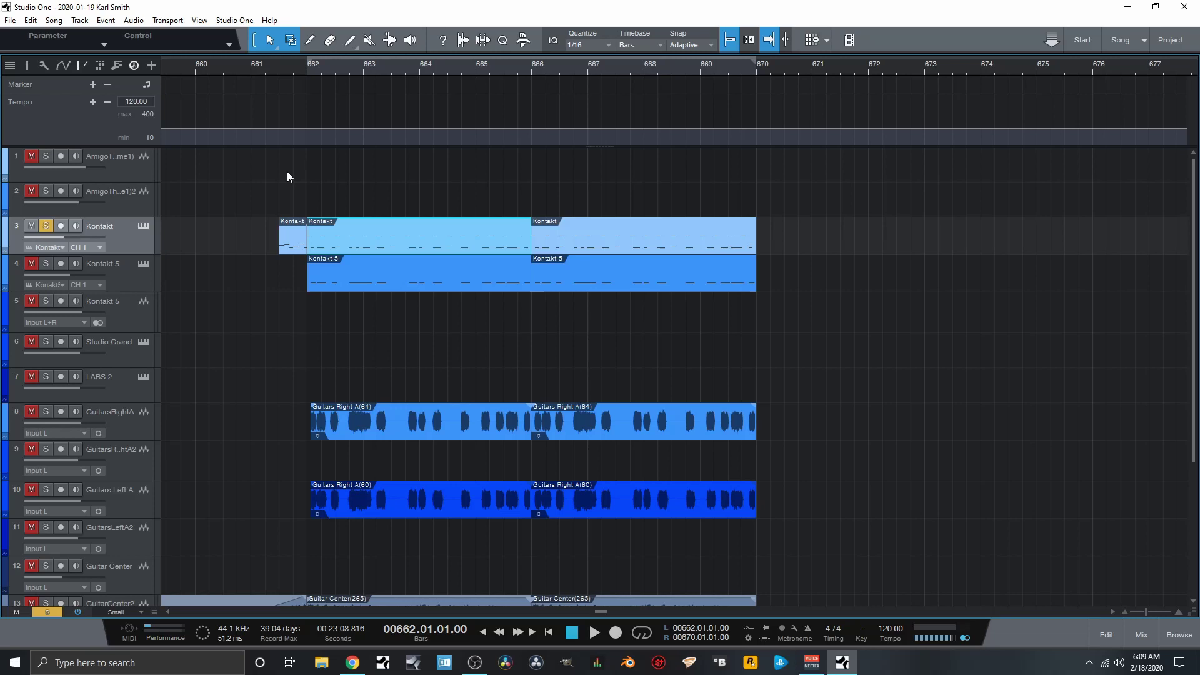
key(space)
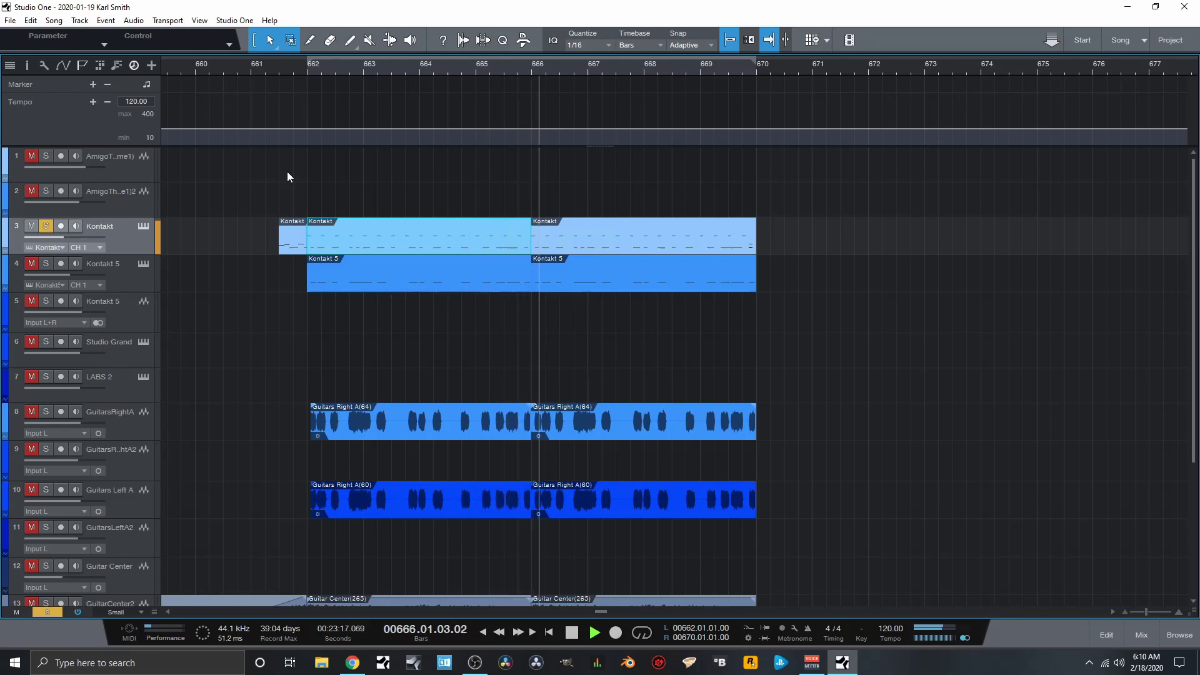
key(space)
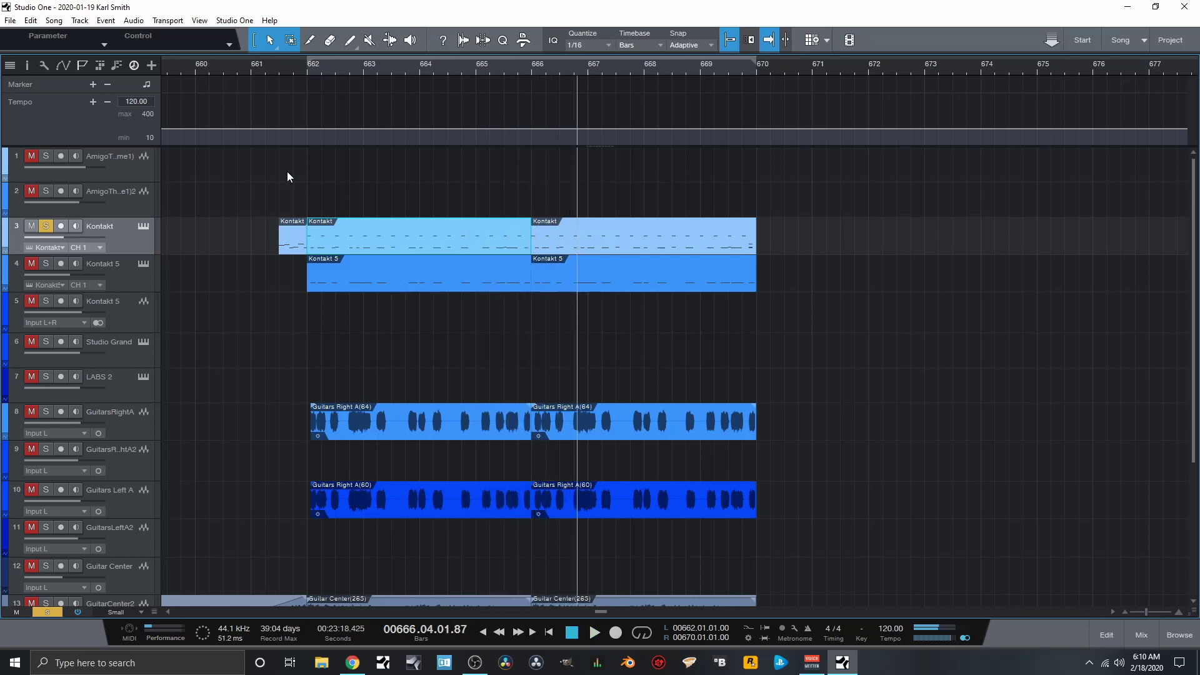
Open the Kontakt track's The Invasion drum instrument, look over its kick and full kit pages, and close it.
scroll(295, 68, down, 3)
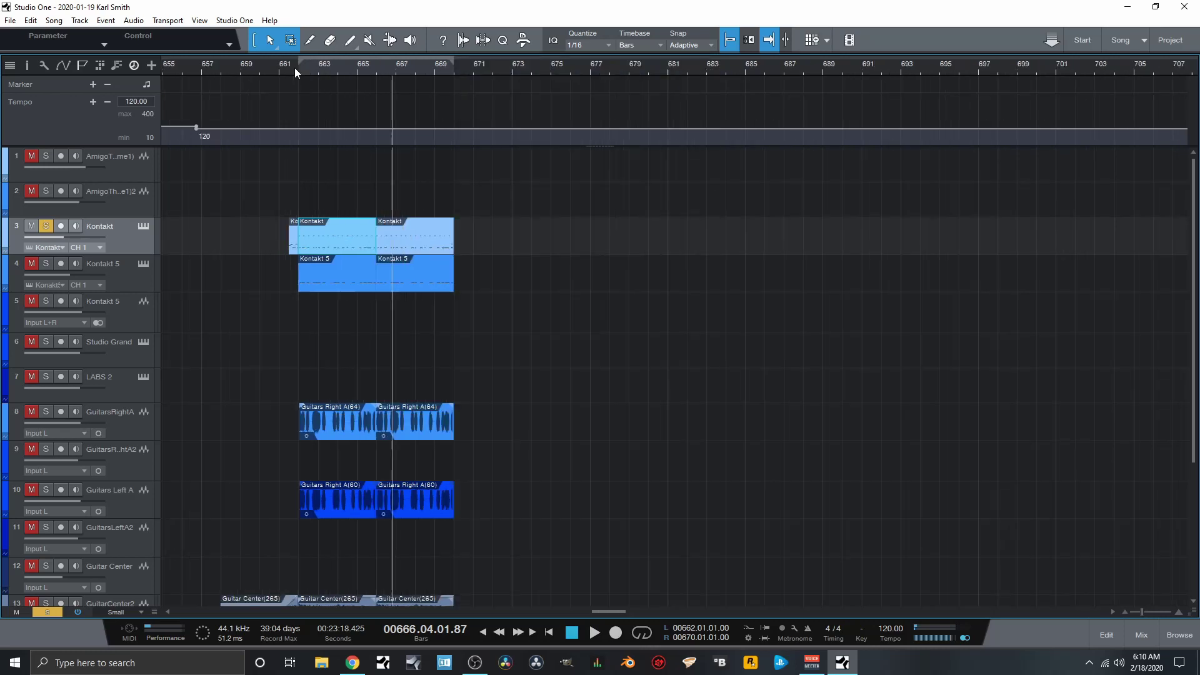
click(143, 227)
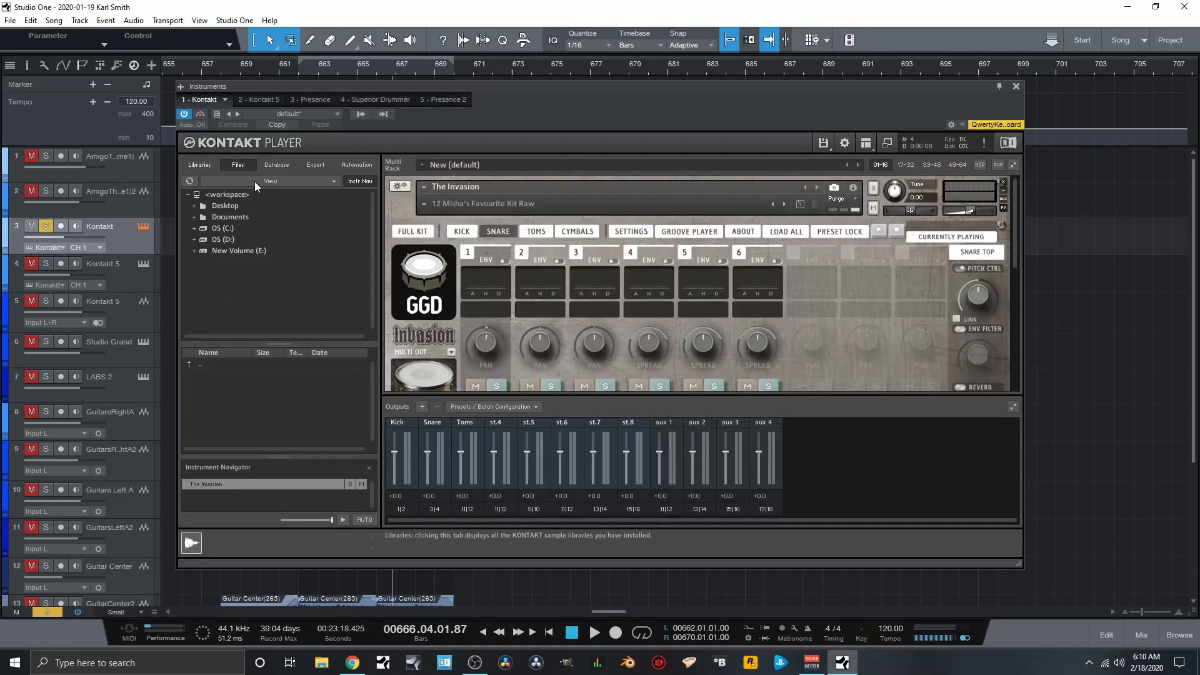
click(461, 232)
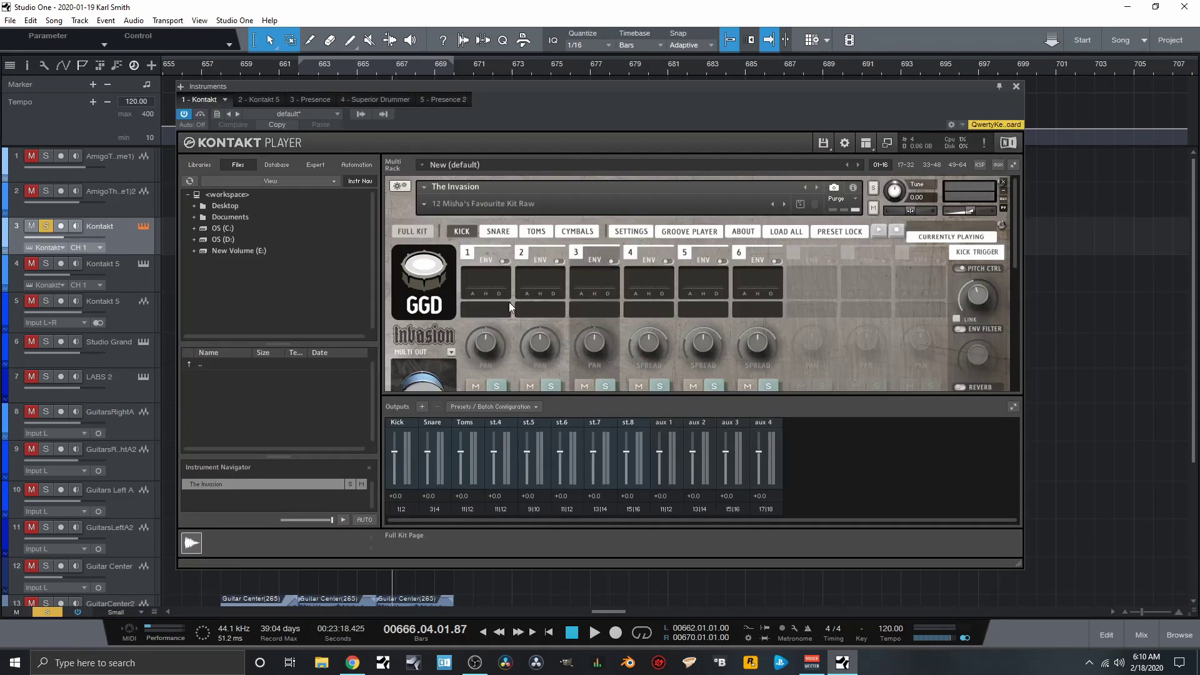
scroll(500, 315, down, 3)
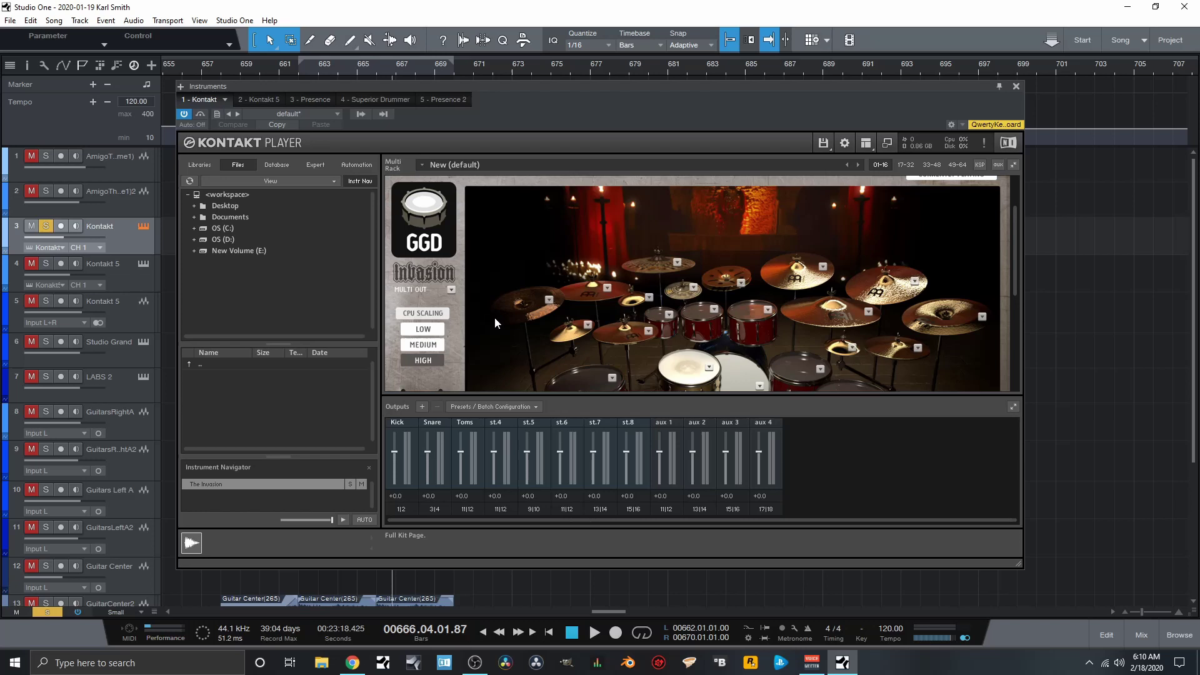
scroll(494, 318, down, 2)
scroll(493, 316, up, 1)
scroll(493, 316, up, 5)
click(1017, 87)
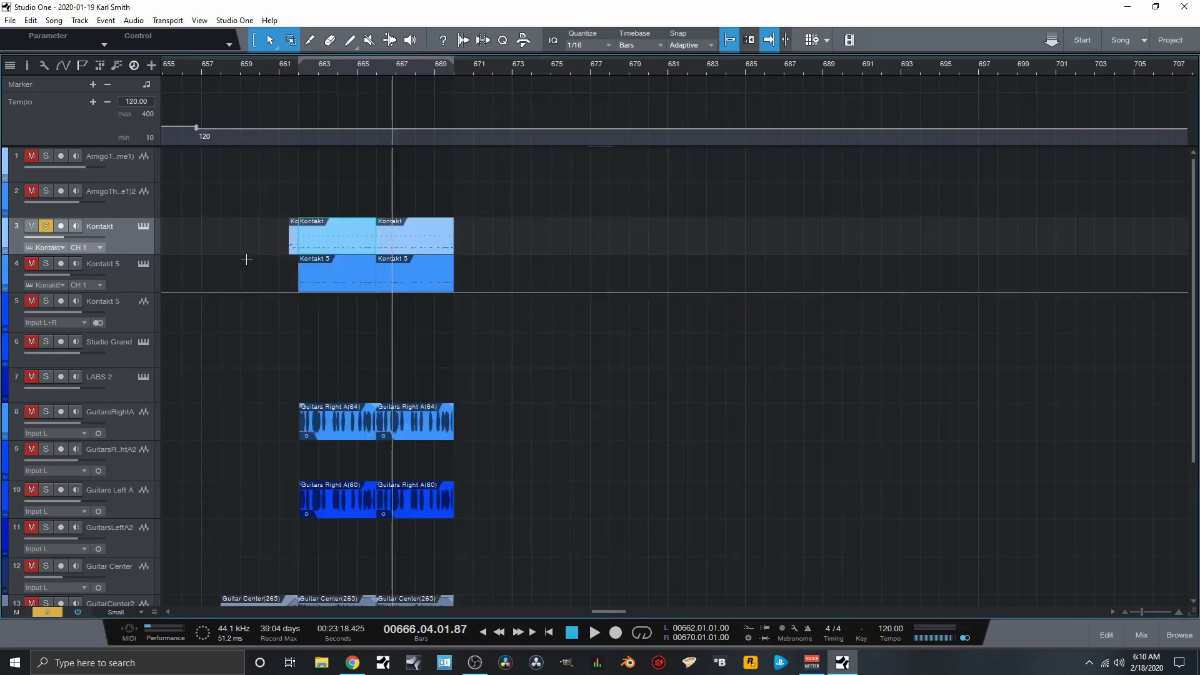
View the Kontakt 5 track's bass instrument, close it, and look over the guitar tracks further down the arrangement.
click(144, 264)
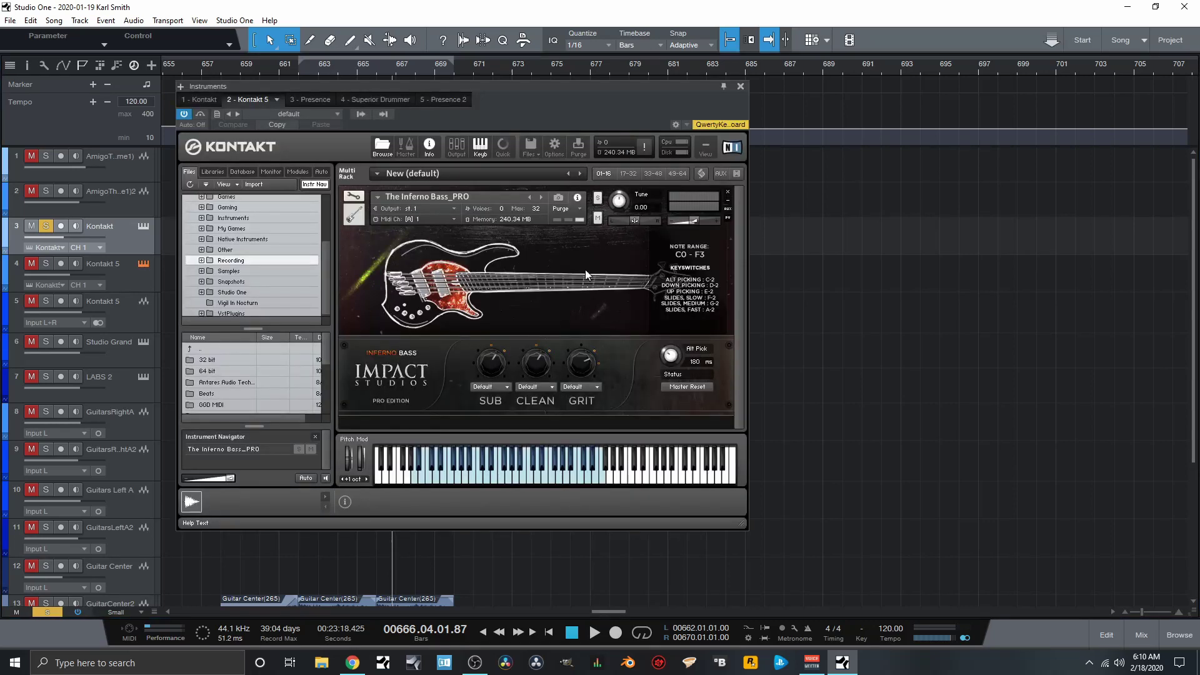
click(742, 86)
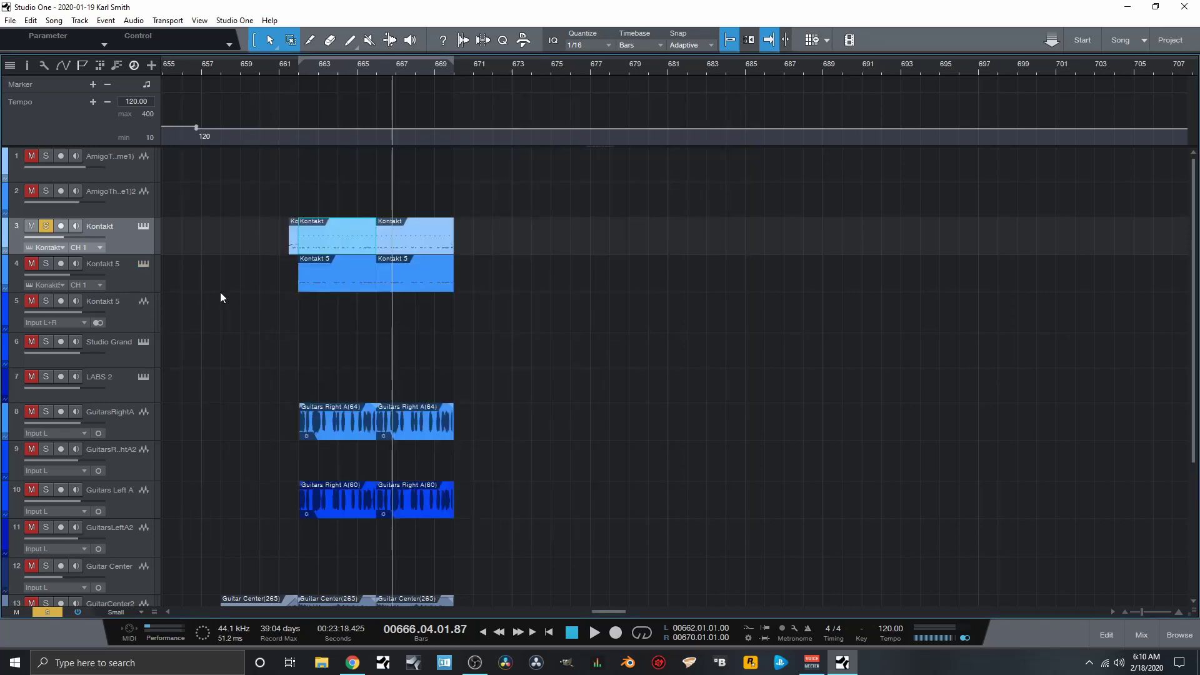
scroll(214, 348, down, 3)
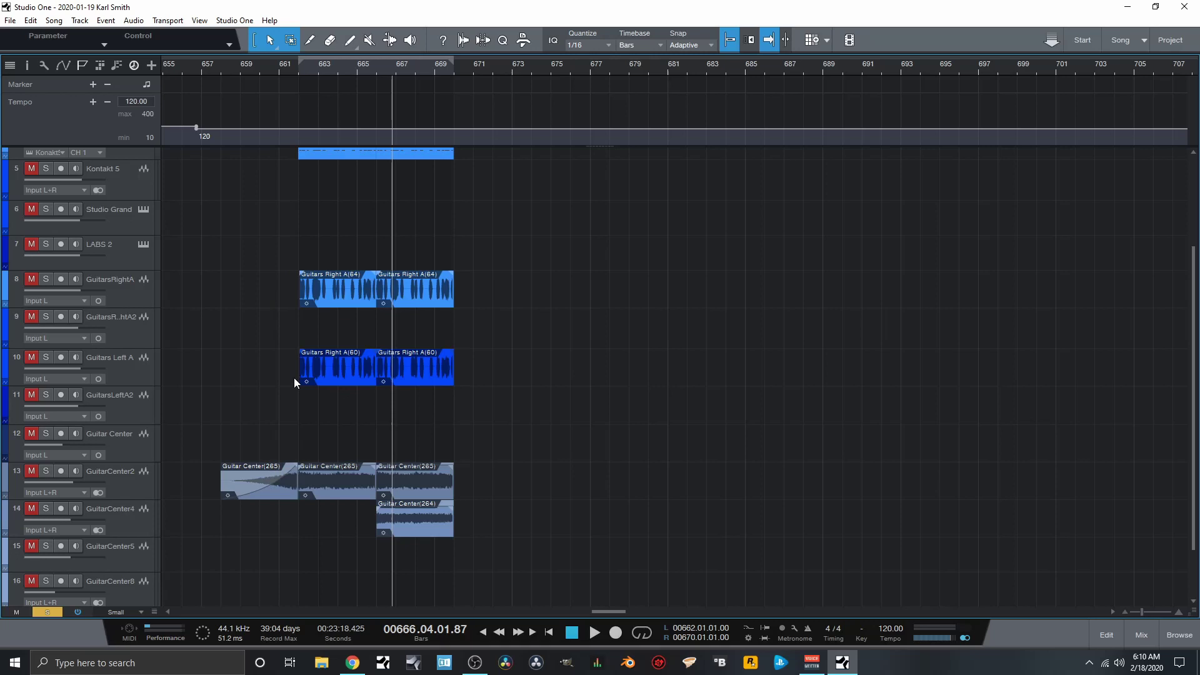
scroll(256, 375, down, 2)
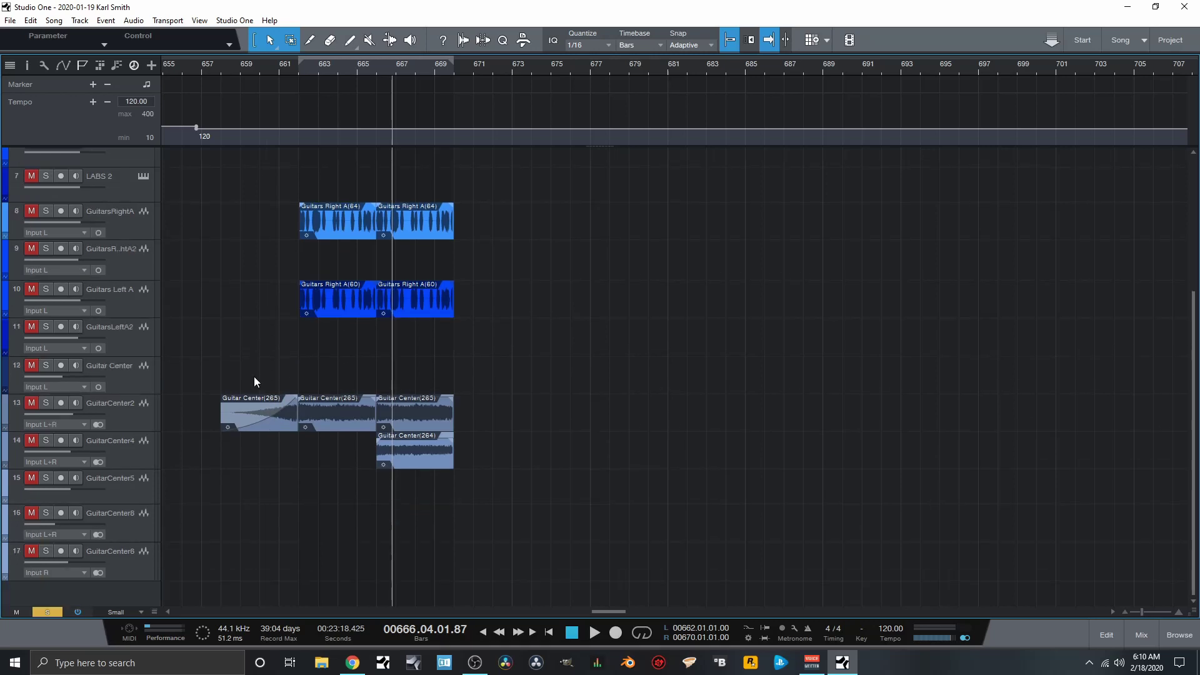
Look over how the right, left and center guitar parts line up with the Kontakt drum and bass parts.
scroll(254, 376, up, 5)
scroll(253, 376, down, 2)
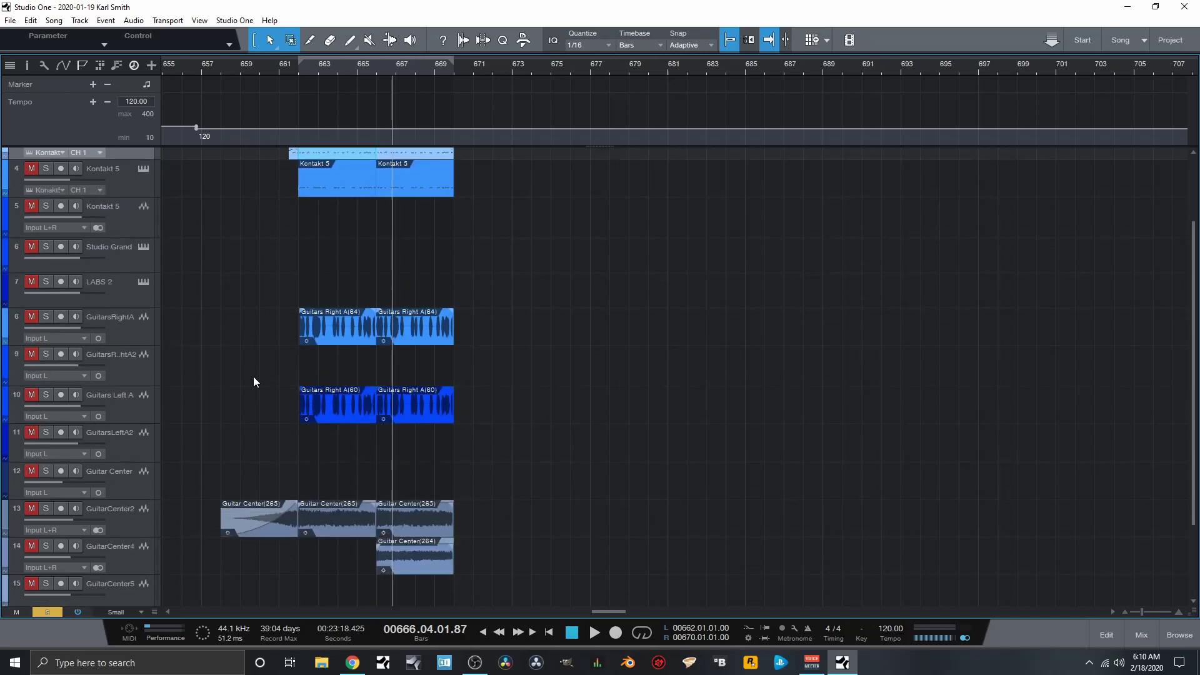
scroll(253, 376, up, 1)
scroll(253, 376, down, 3)
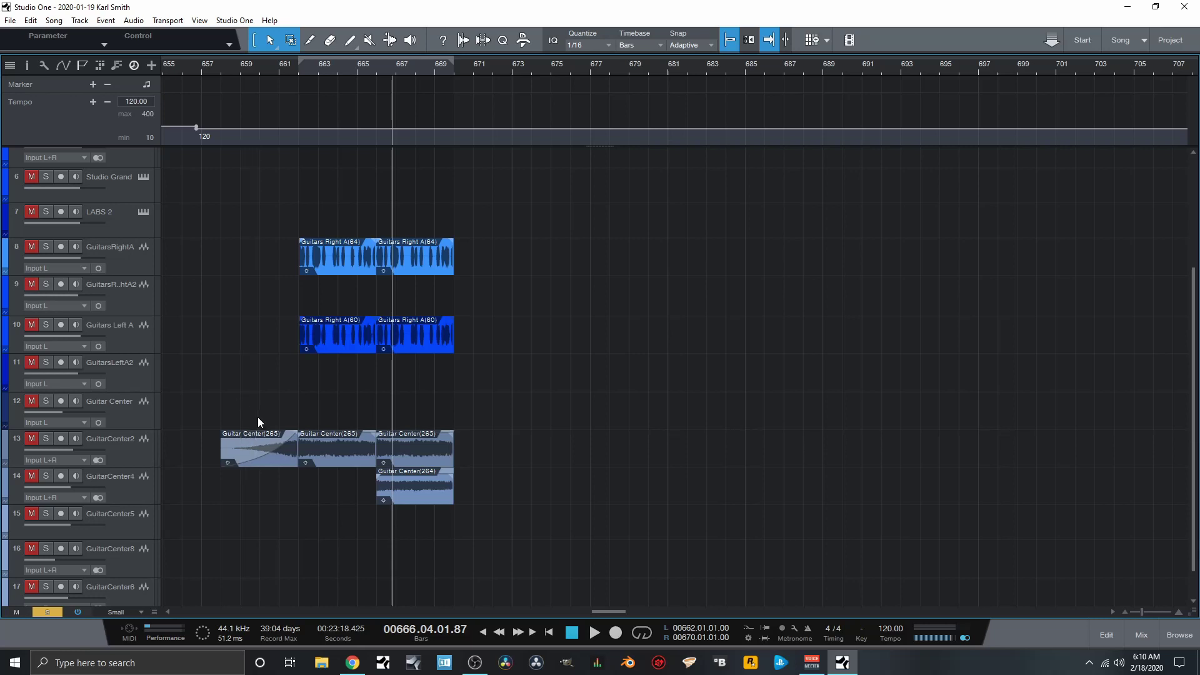
scroll(252, 420, up, 5)
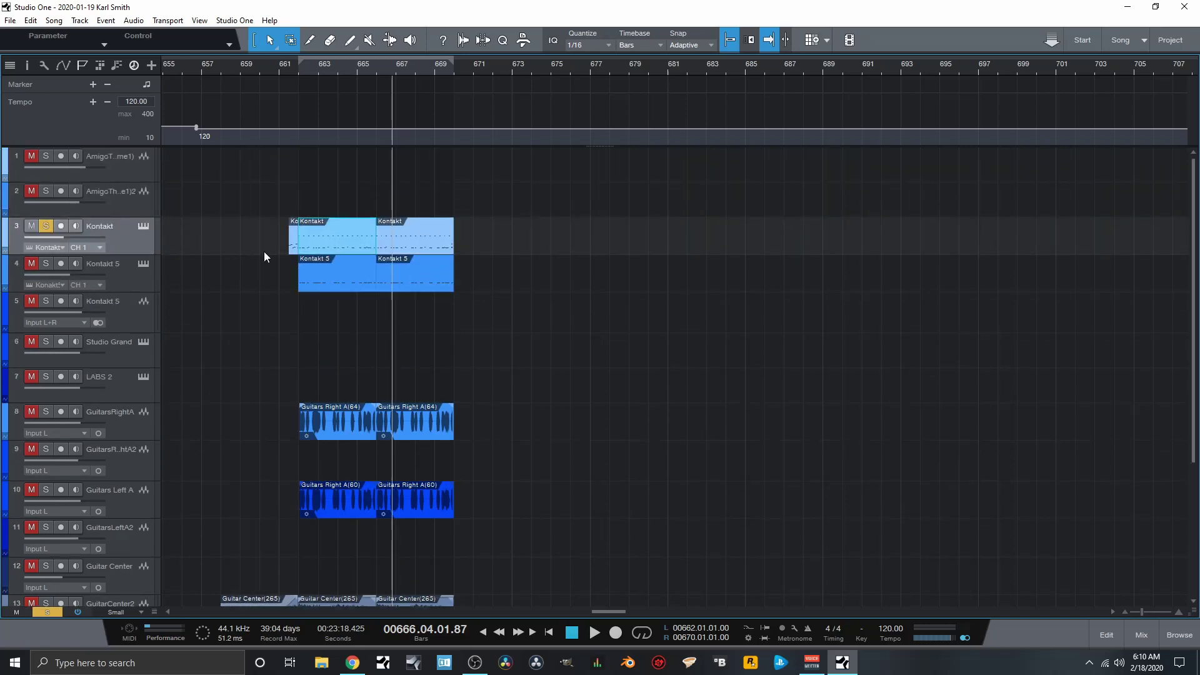
scroll(235, 316, down, 4)
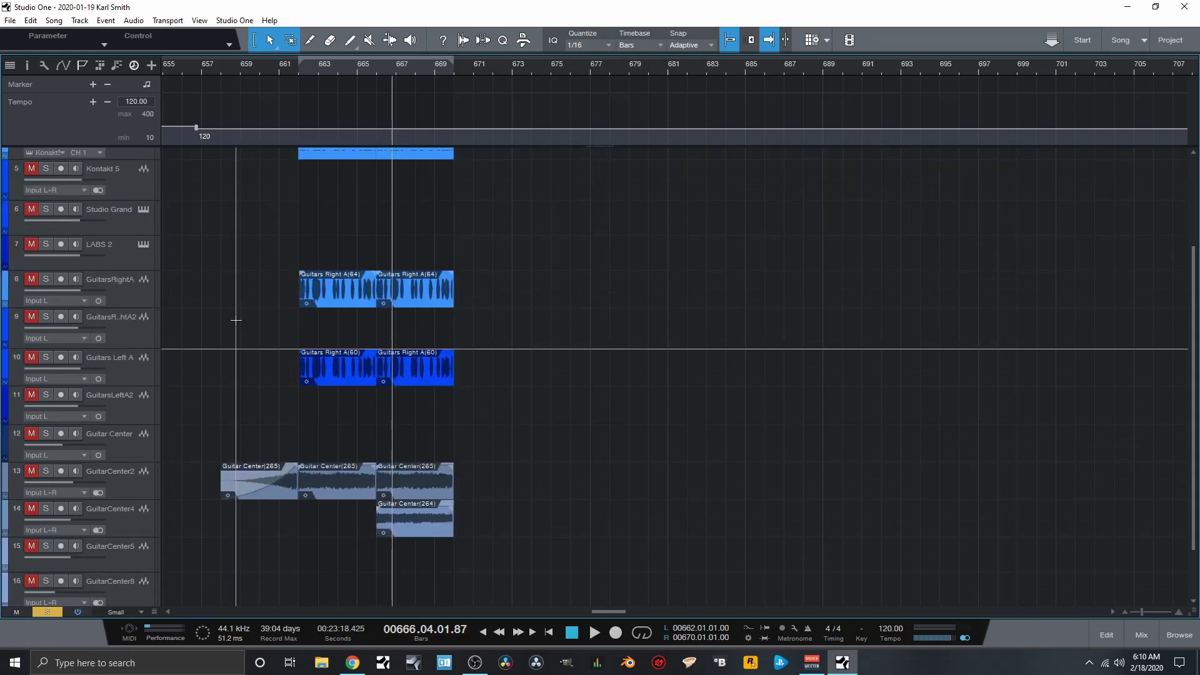
scroll(236, 320, up, 3)
scroll(235, 316, up, 1)
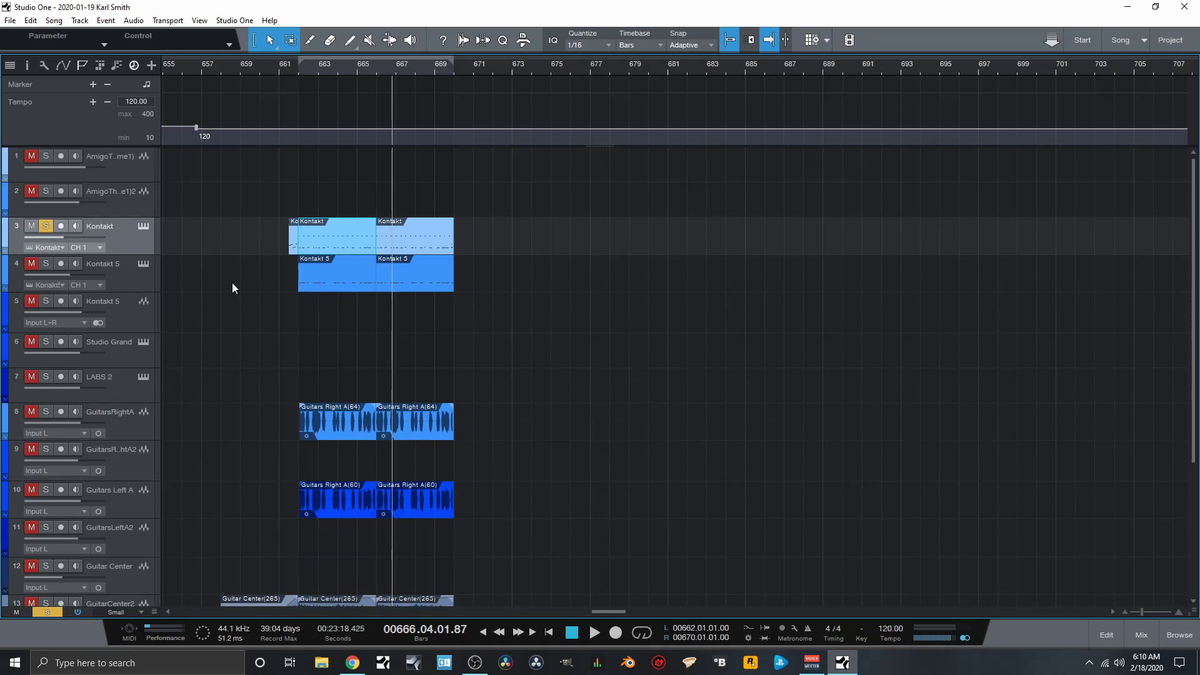
Turn off solo on the Kontakt track so all tracks sound, and review the guitar tracks in the arrangement.
click(46, 226)
scroll(207, 341, down, 3)
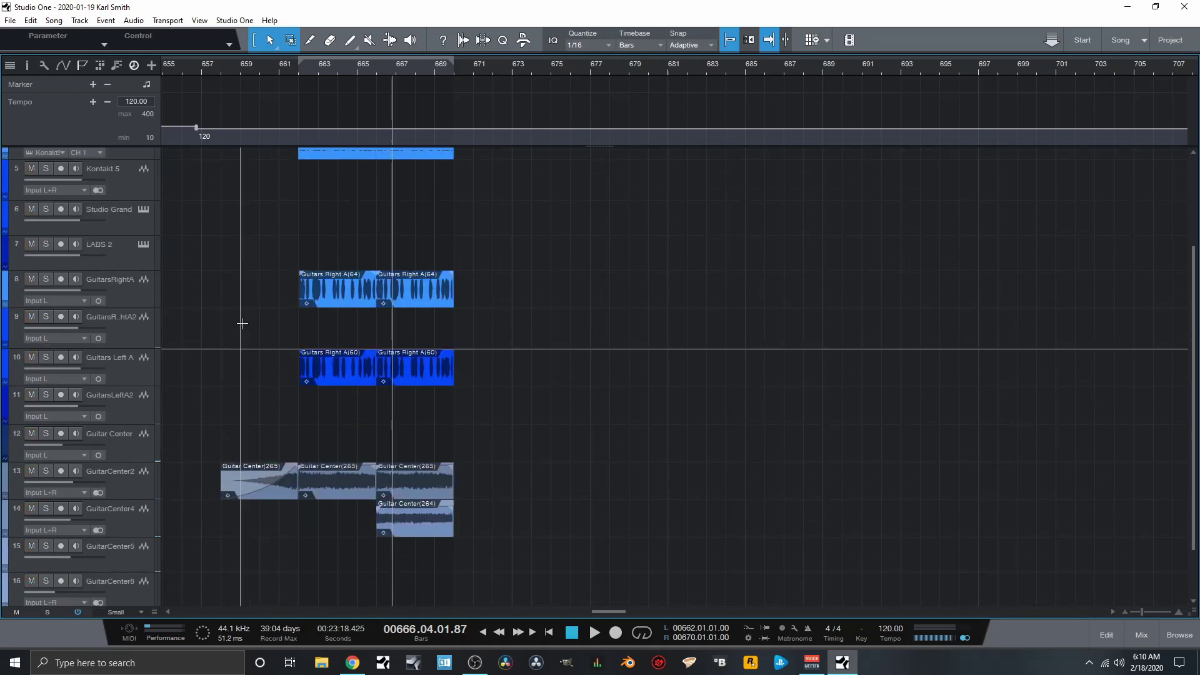
scroll(241, 321, up, 1)
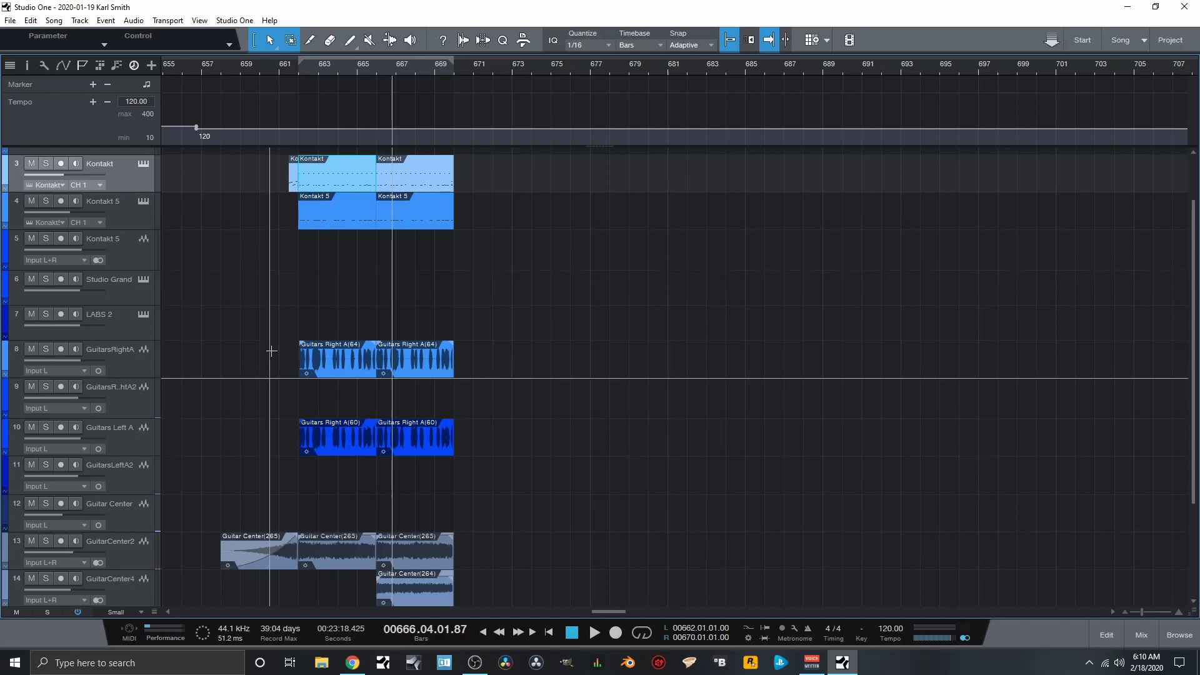
scroll(261, 431, down, 2)
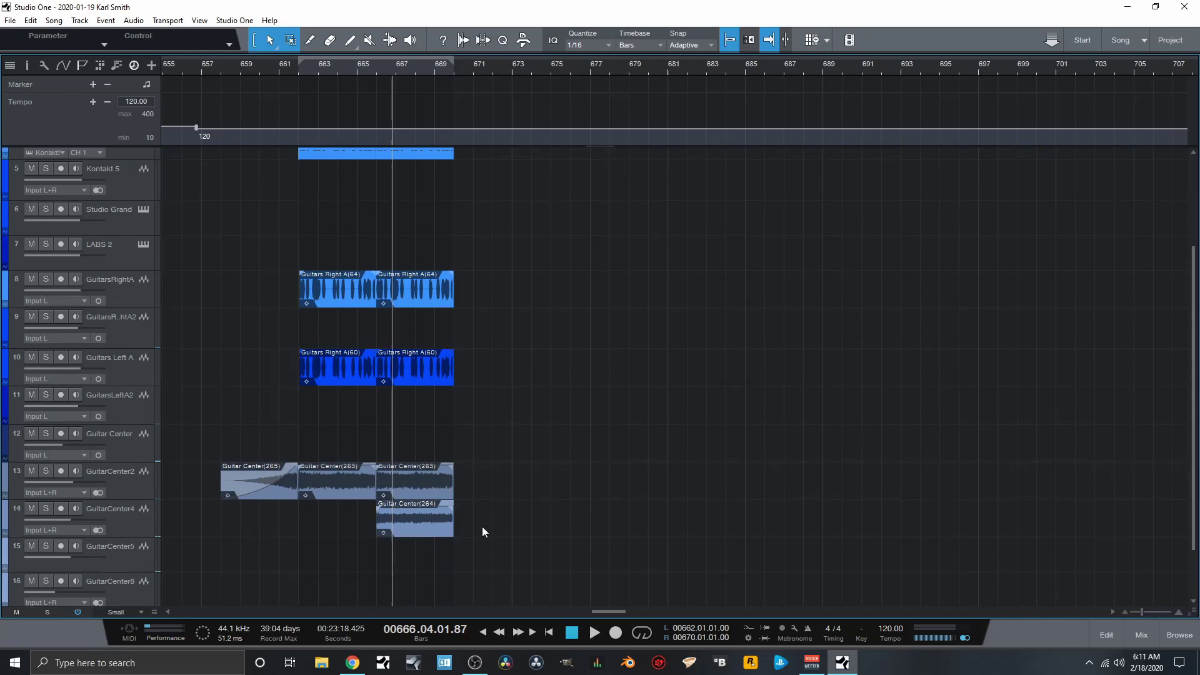
scroll(227, 429, up, 3)
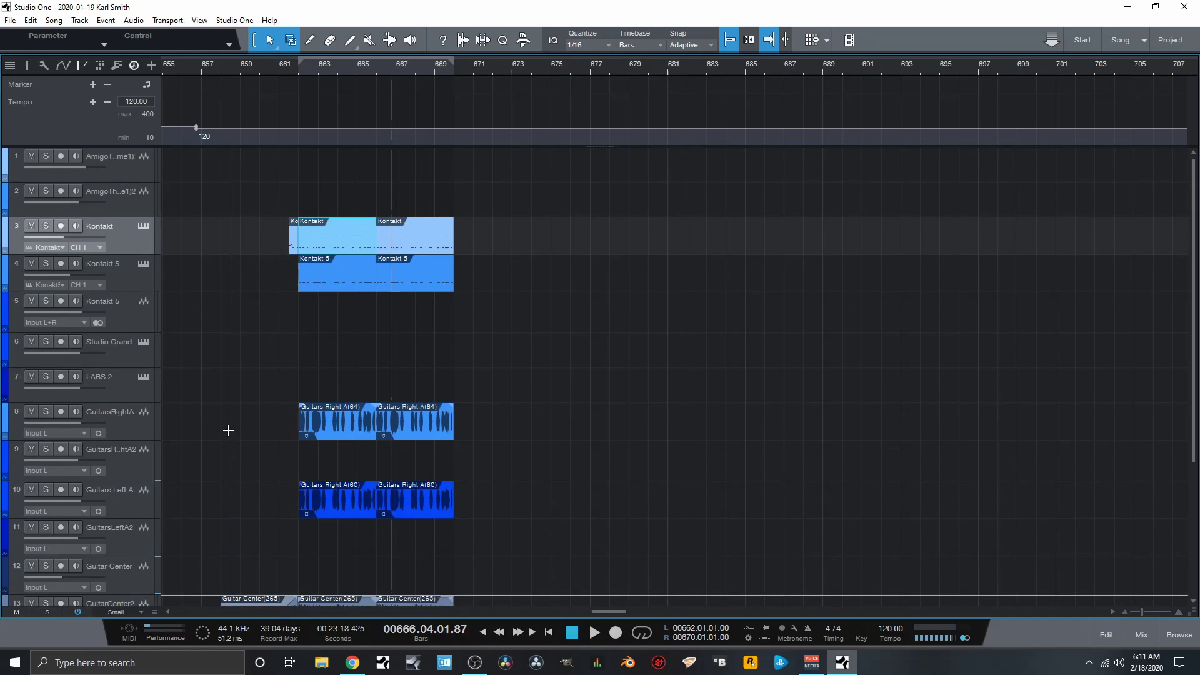
Play the full arrangement from bar 658, where the first Guitar Center part starts, and stop it at bar 671.
click(220, 70)
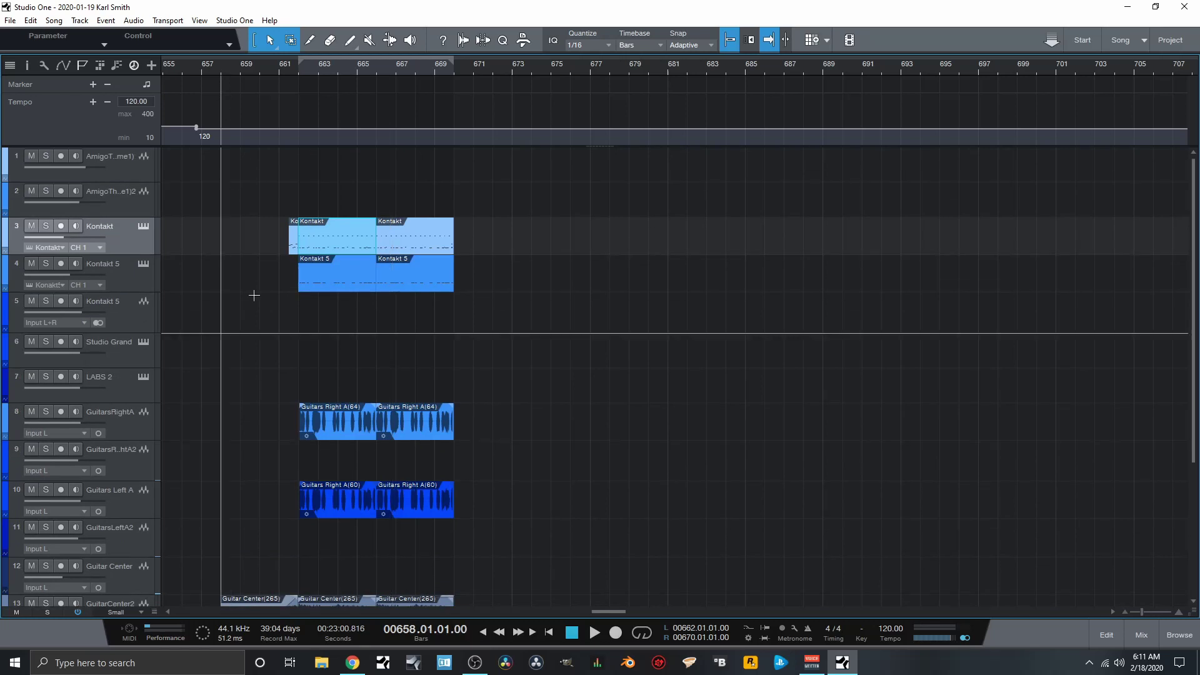
scroll(253, 366, down, 2)
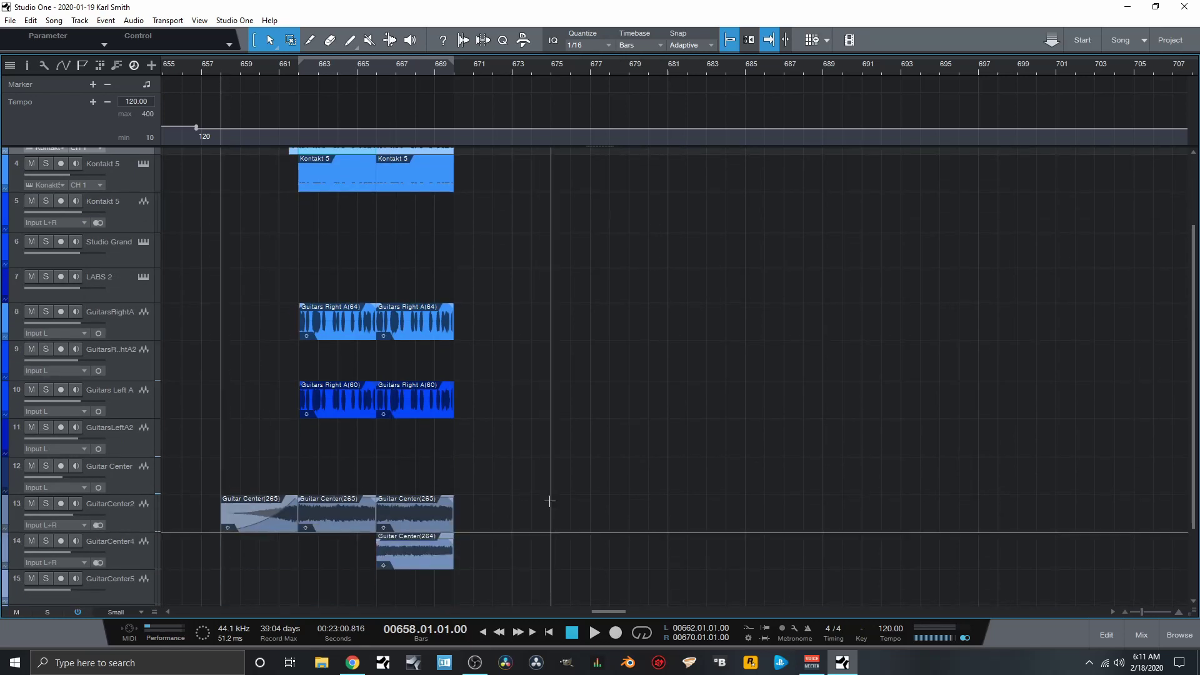
scroll(531, 473, up, 2)
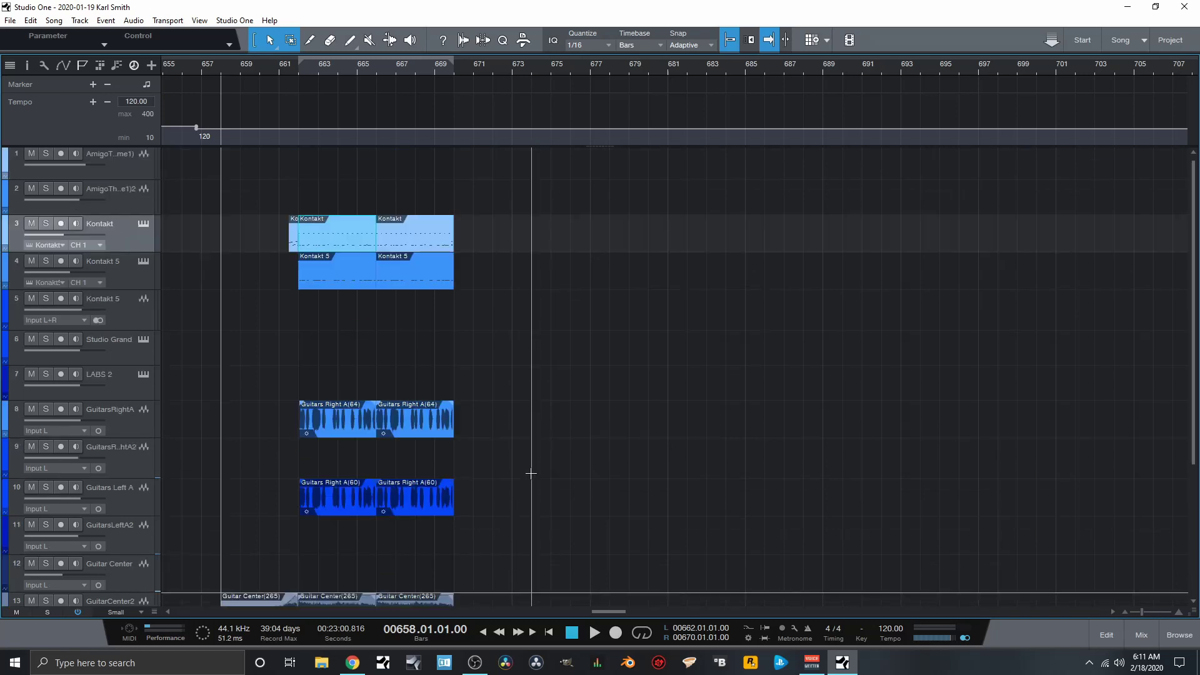
scroll(530, 474, down, 2)
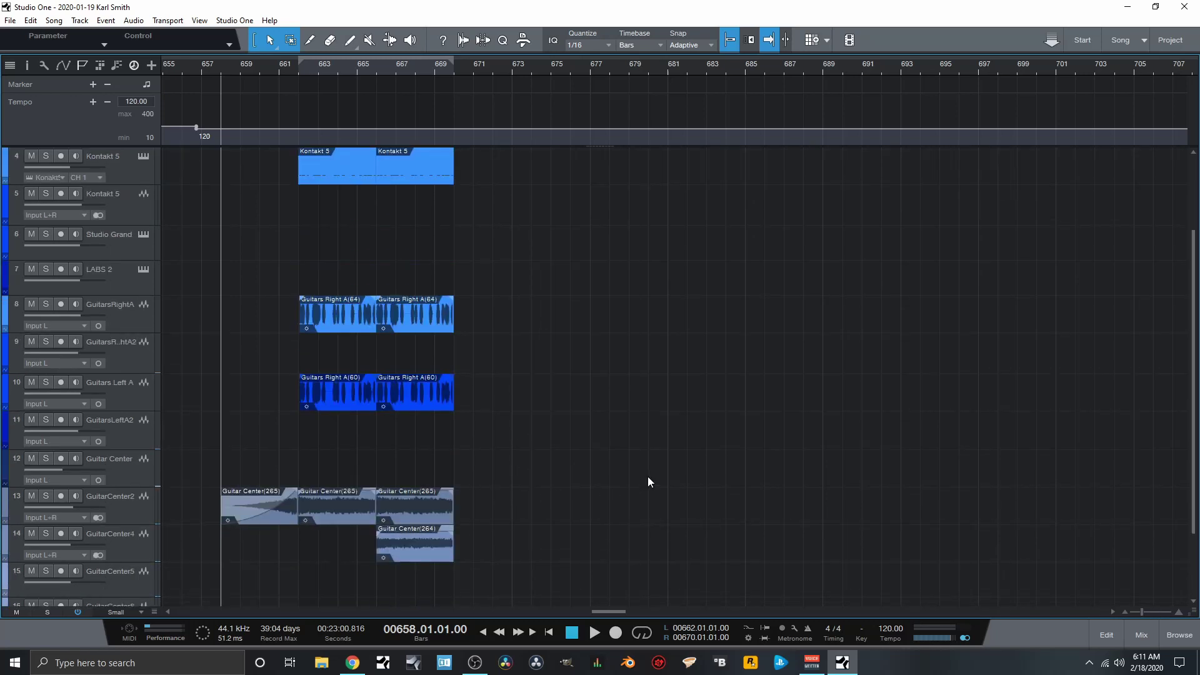
key(space)
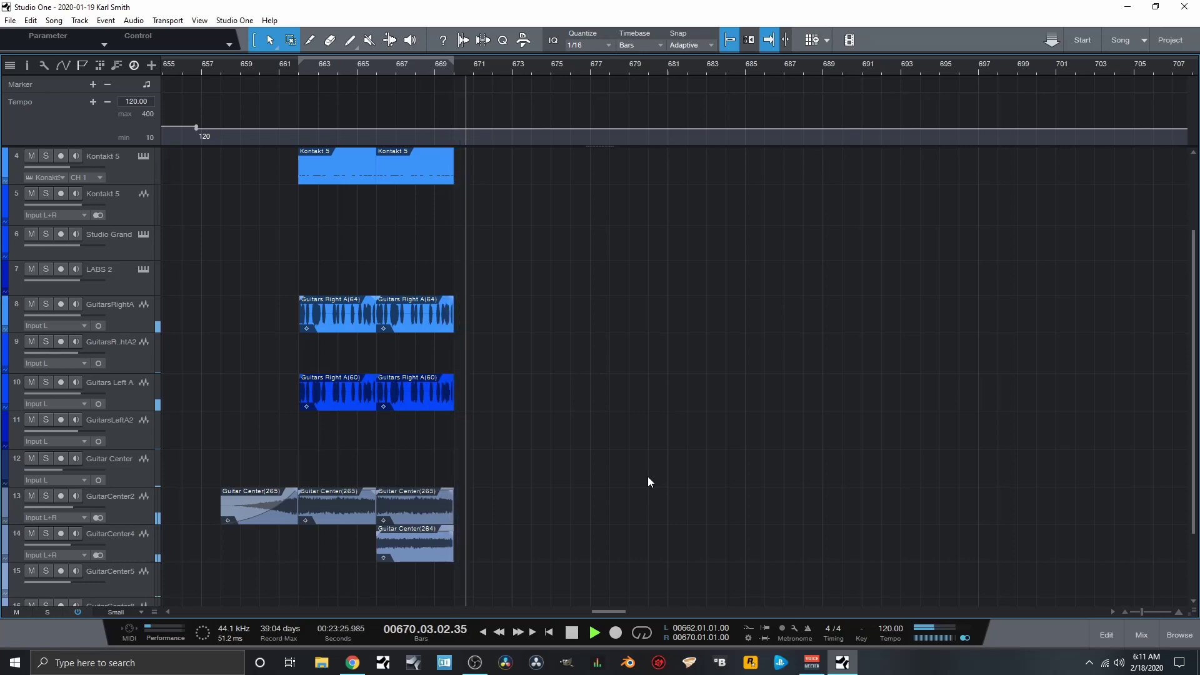
key(space)
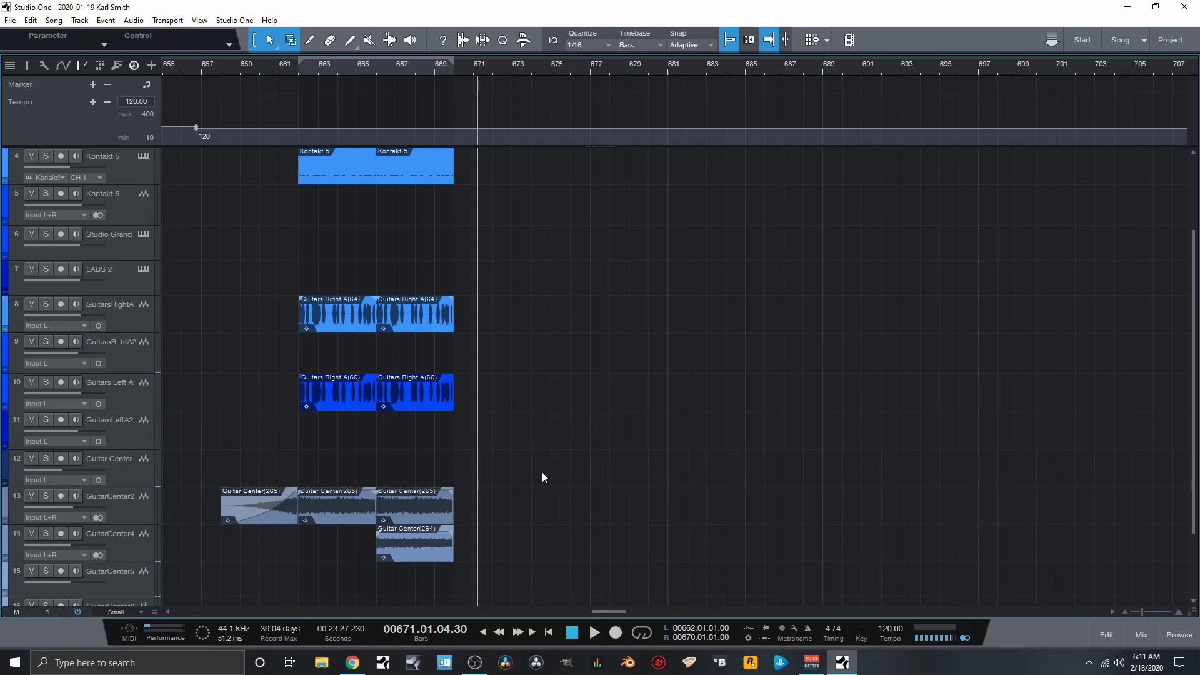
scroll(542, 477, up, 1)
scroll(542, 478, down, 1)
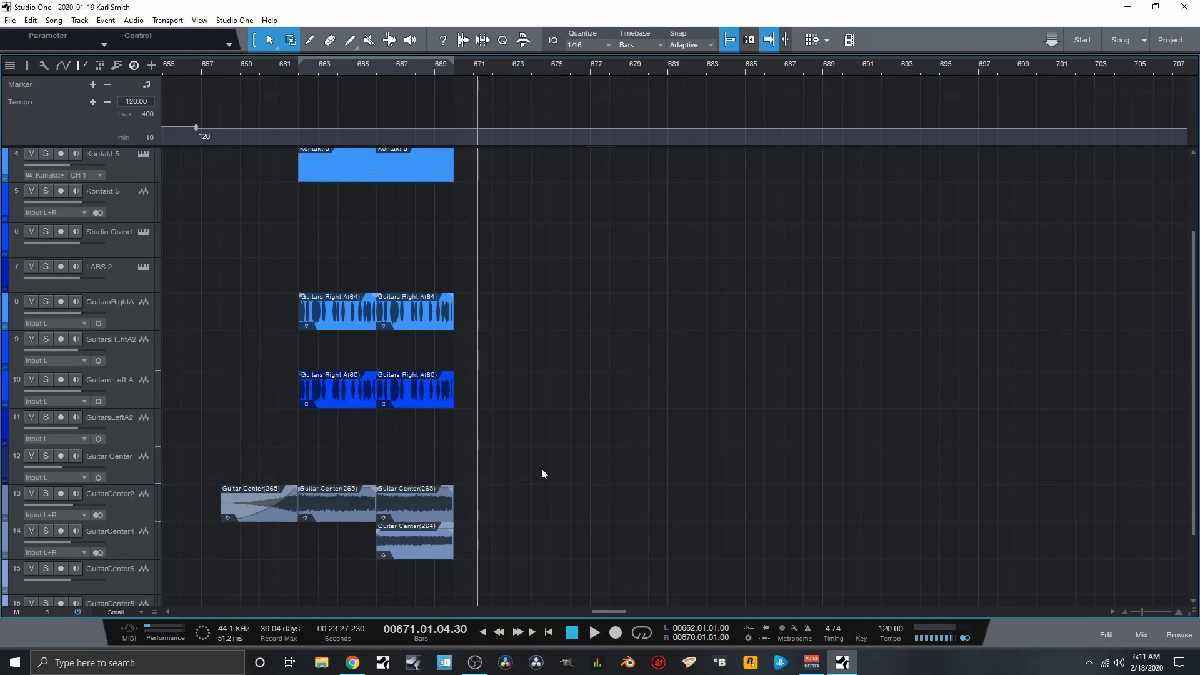